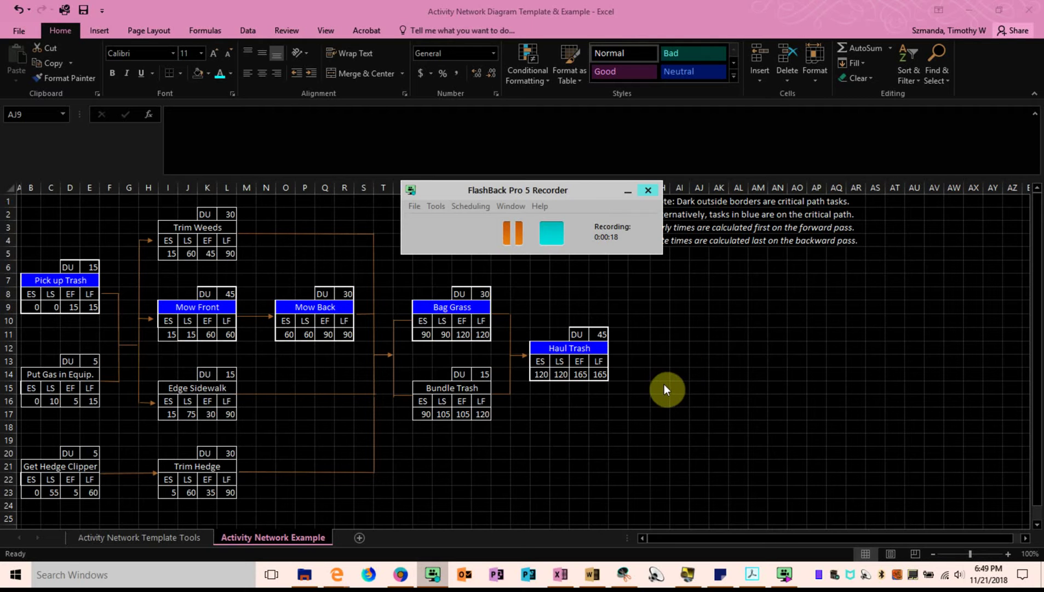
click(632, 192)
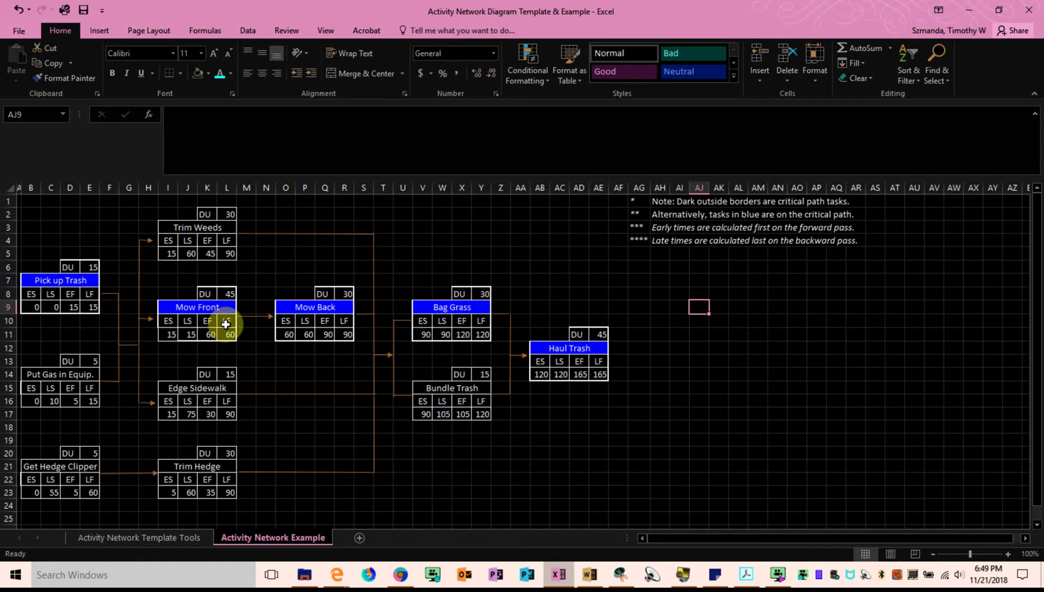
click(737, 362)
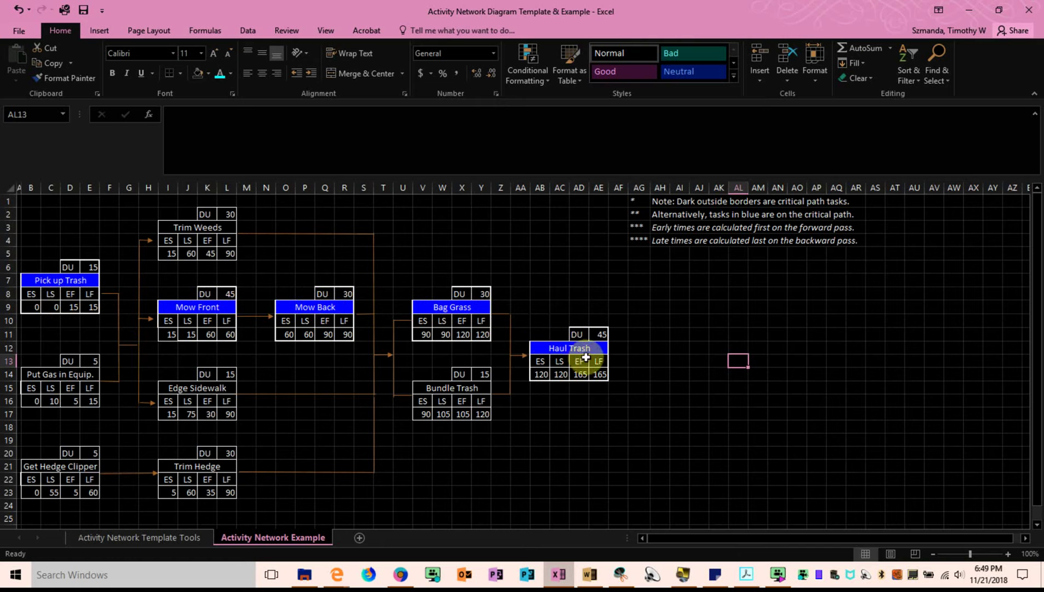
click(600, 378)
click(647, 415)
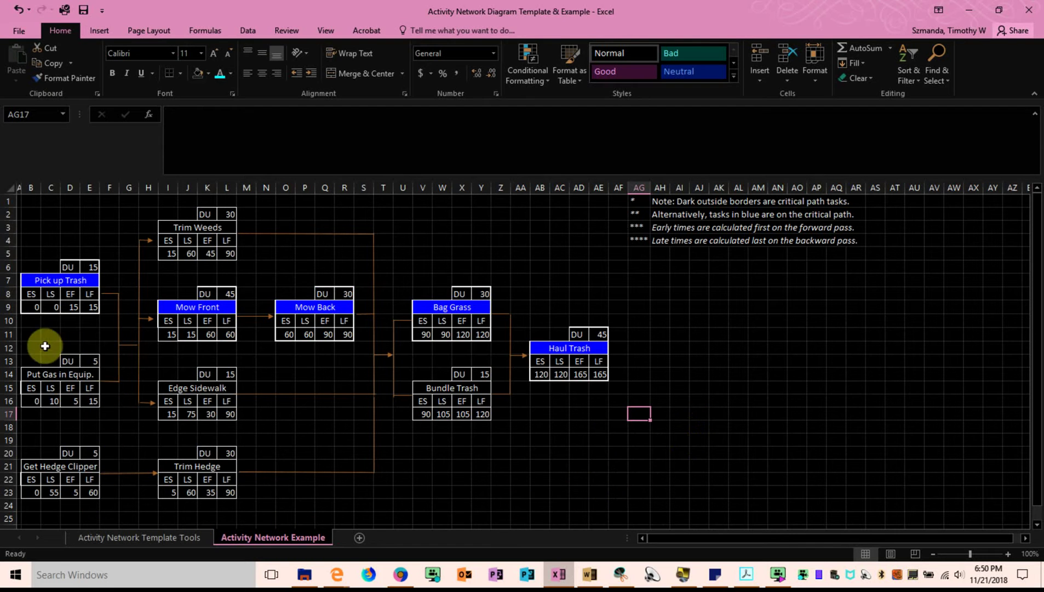
Step: Examine the early start cells of the three starting tasks: Pick up Trash, Put Gas in Equip. and Get Hedge Clipper
click(33, 297)
click(70, 295)
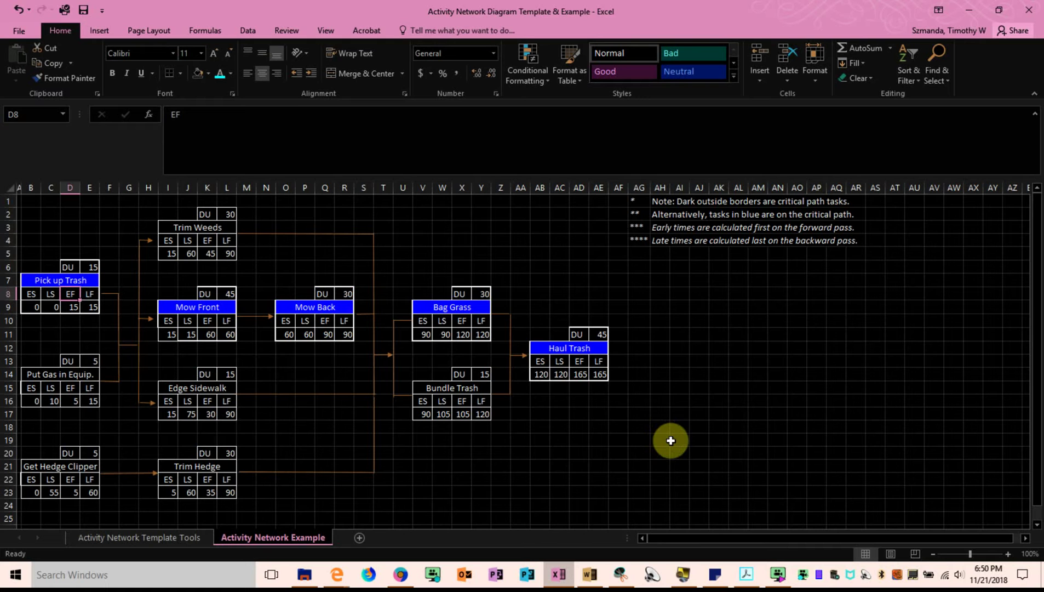
click(44, 290)
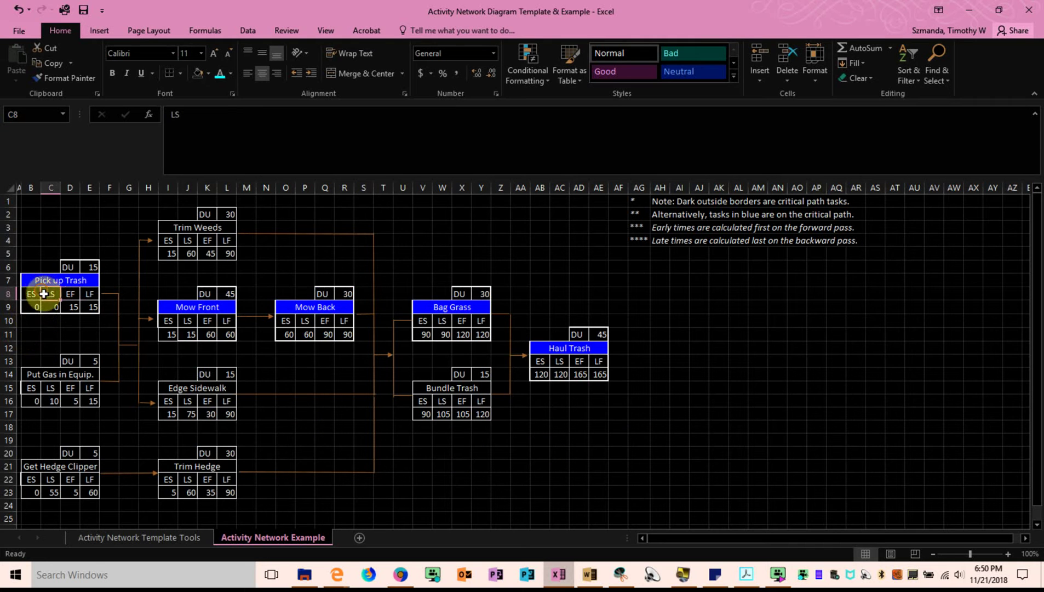
click(24, 408)
click(24, 466)
click(26, 489)
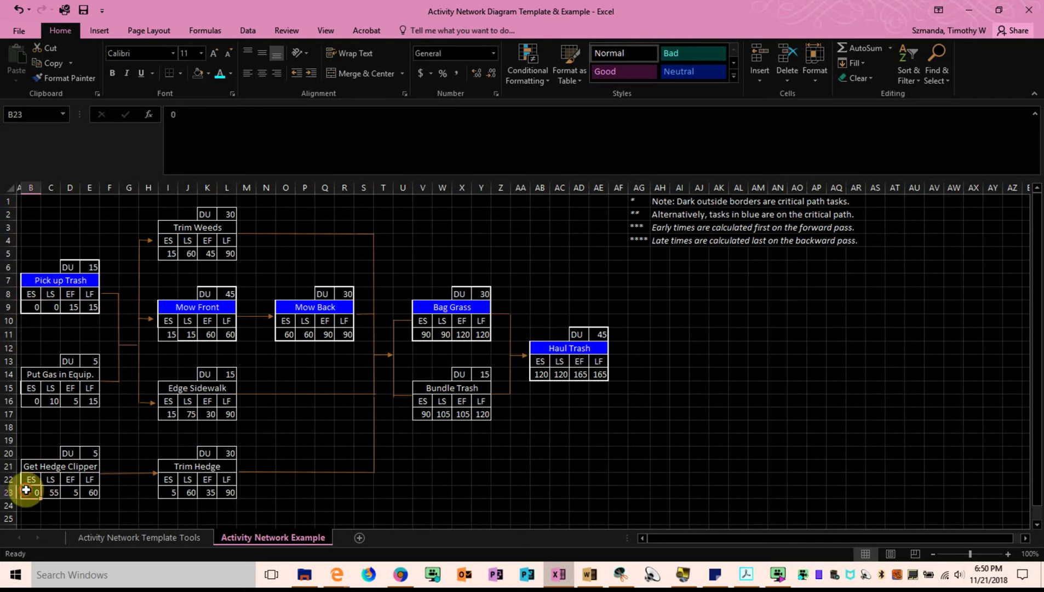
click(32, 304)
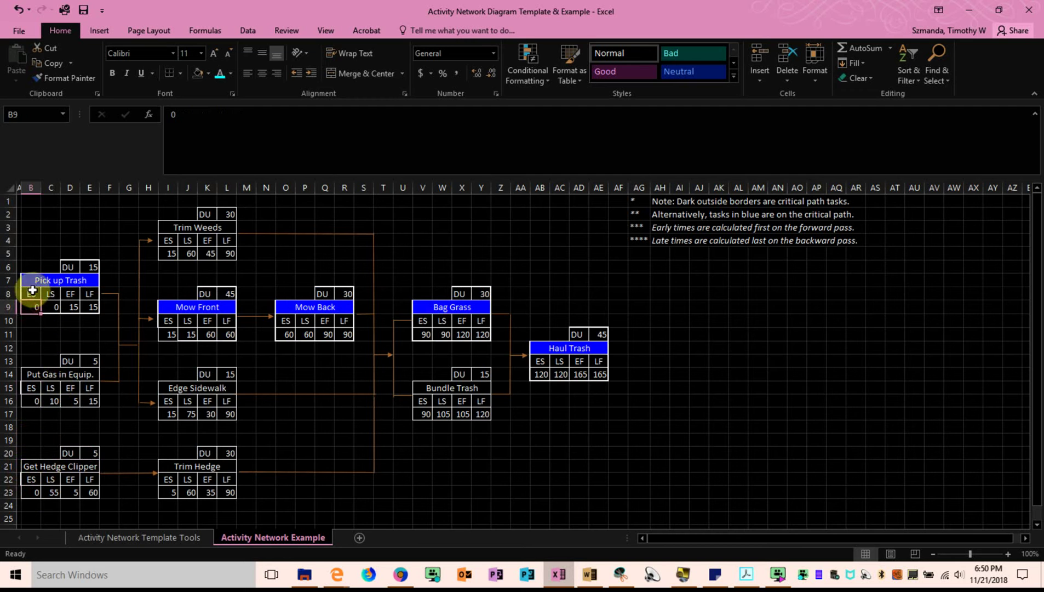
click(31, 291)
click(24, 389)
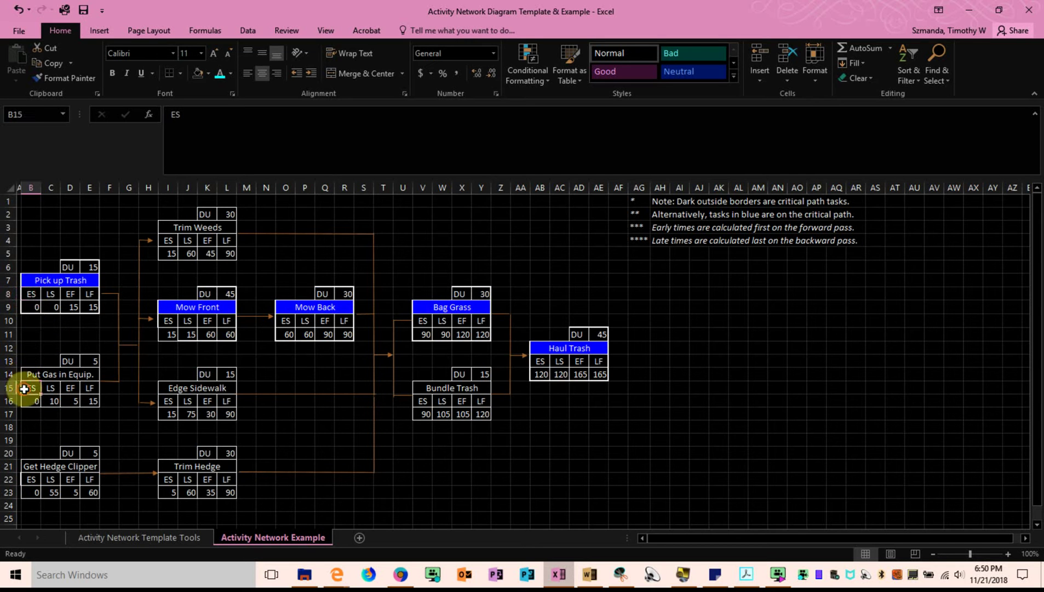
click(22, 480)
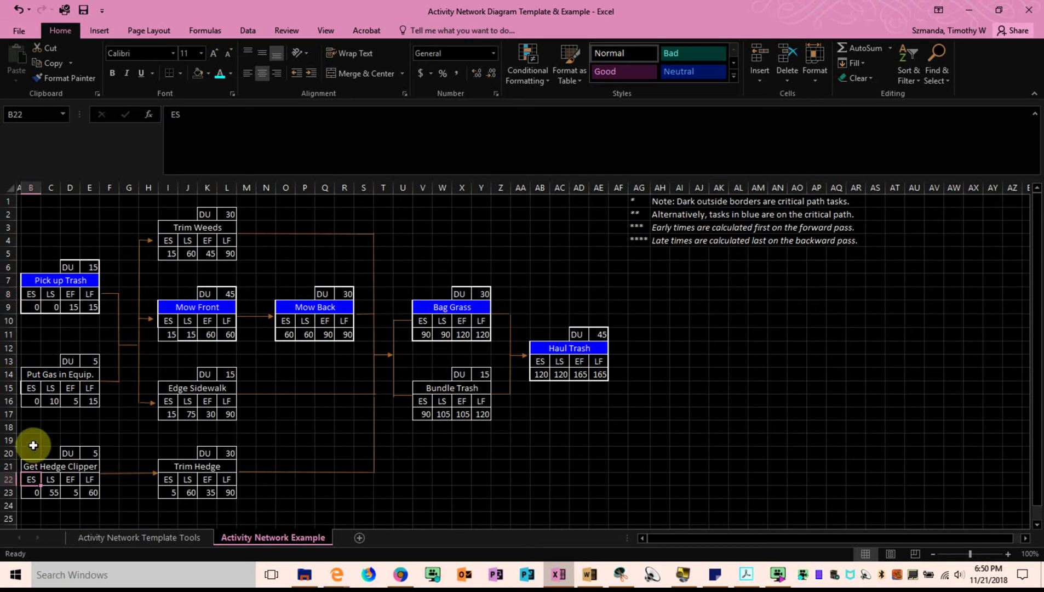
Step: Fill the ES labels of Pick up Trash, Put Gas in Equip. and Get Hedge Clipper with orange
click(34, 292)
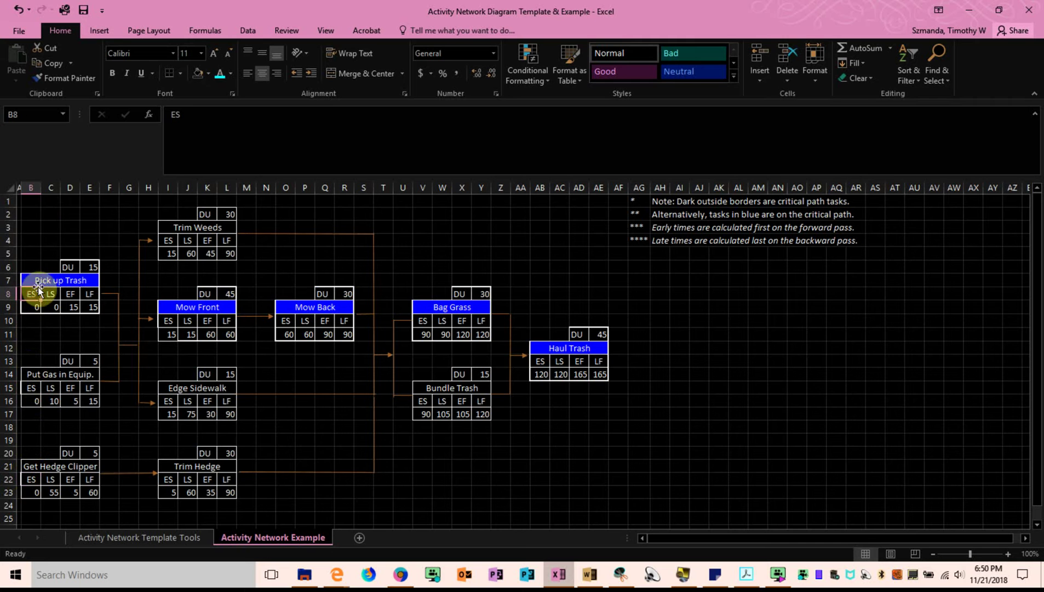
click(208, 76)
click(264, 175)
click(31, 387)
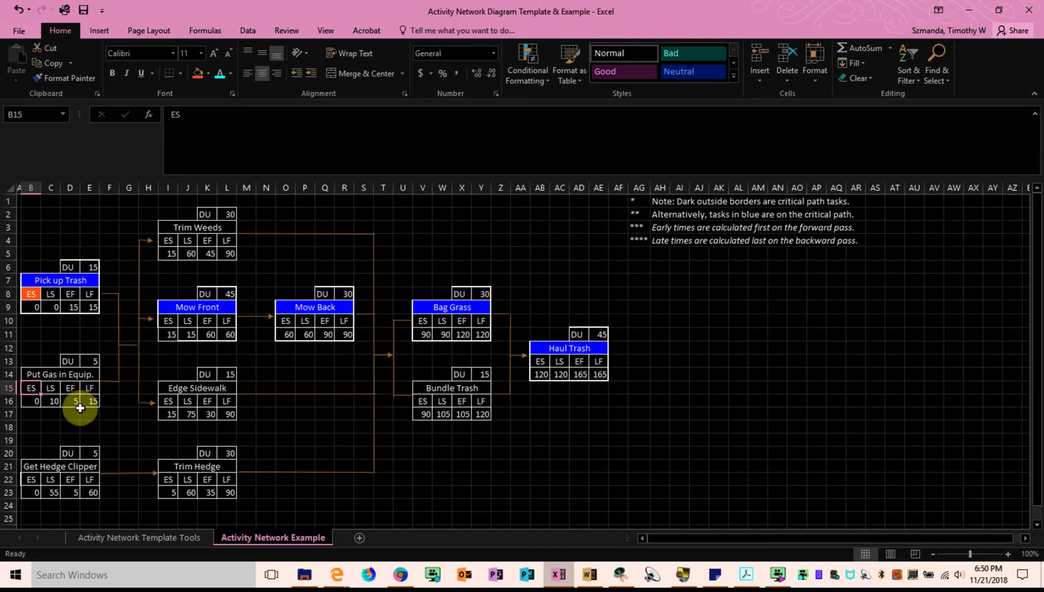
ctrl+click(30, 478)
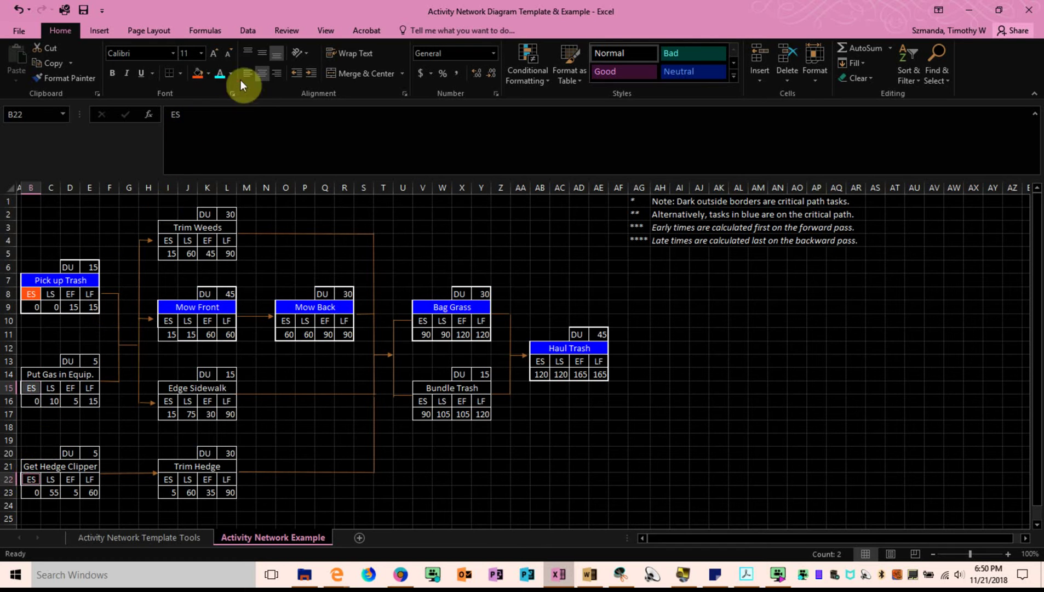
click(197, 75)
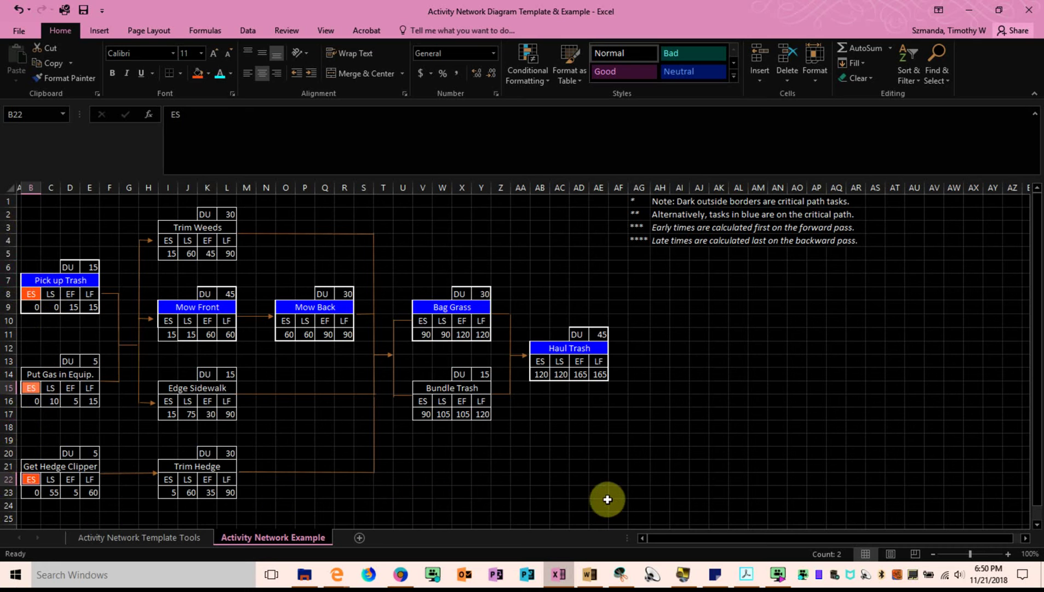
Step: Fill the EF labels of Pick up Trash, Put Gas in Equip. and Get Hedge Clipper with the same orange
click(73, 294)
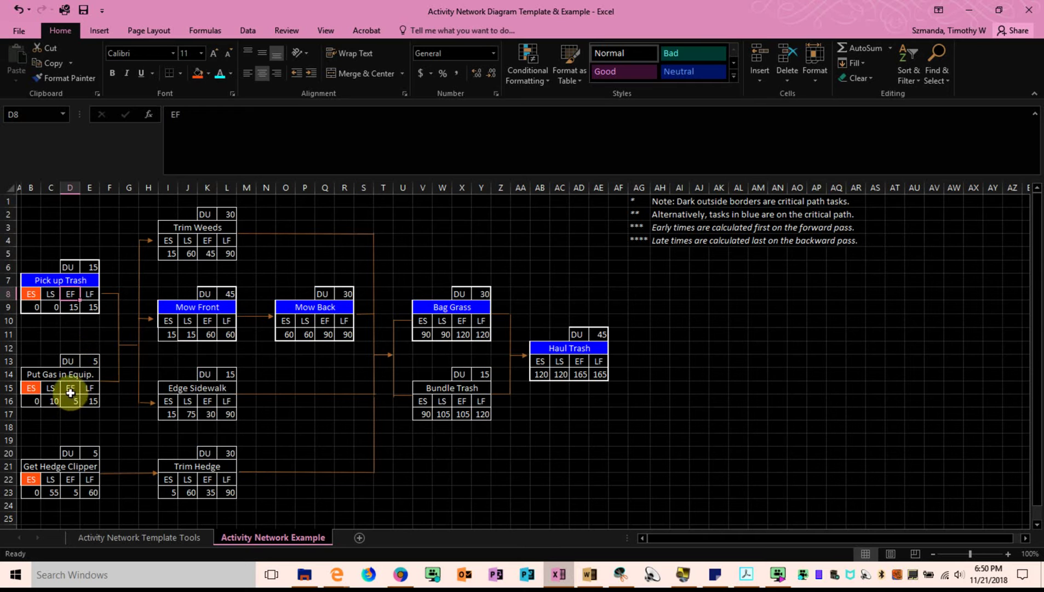
ctrl+click(71, 388)
ctrl+click(70, 480)
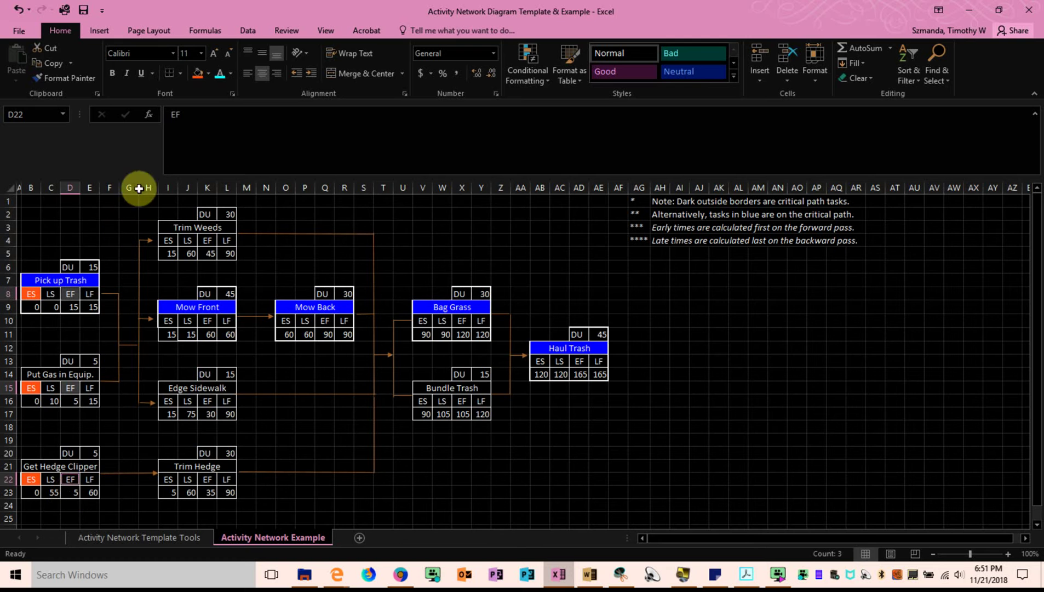
click(198, 72)
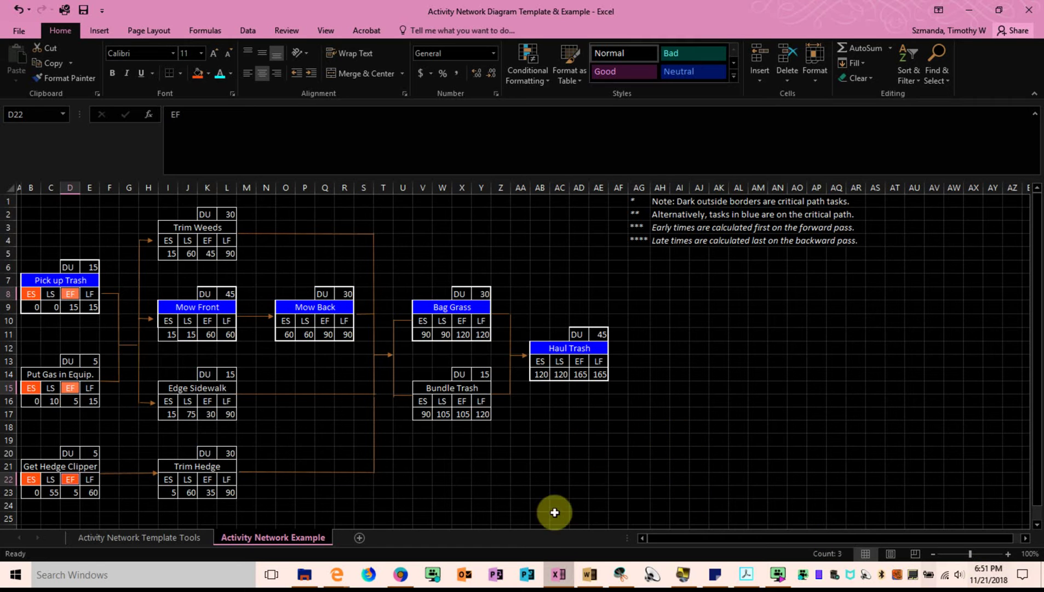
Step: Examine the second-column tasks and the early finish formulas of their predecessors, Pick up Trash and Put Gas in Equip
click(188, 240)
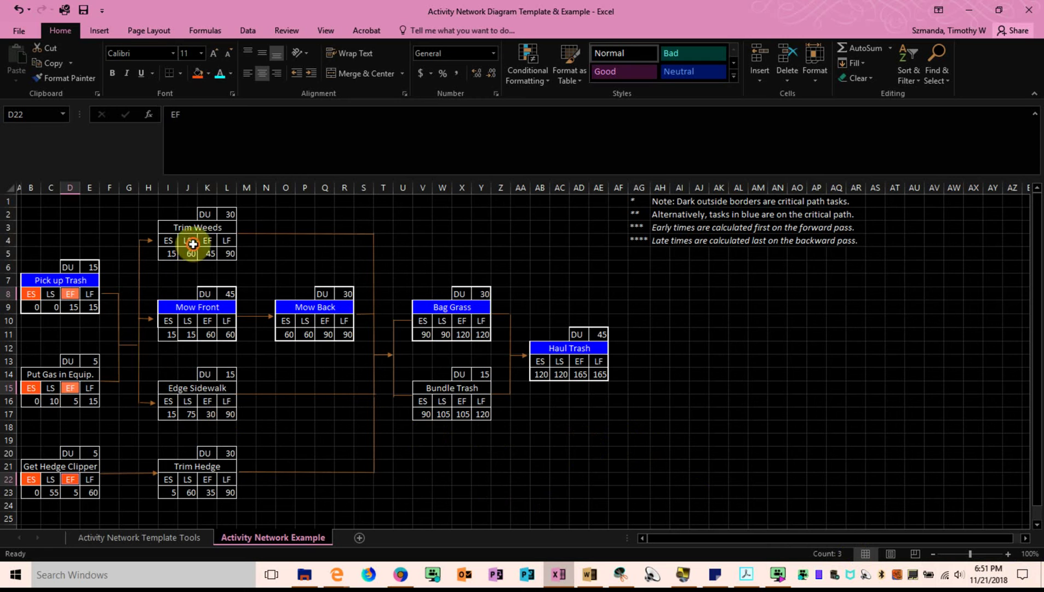
click(200, 467)
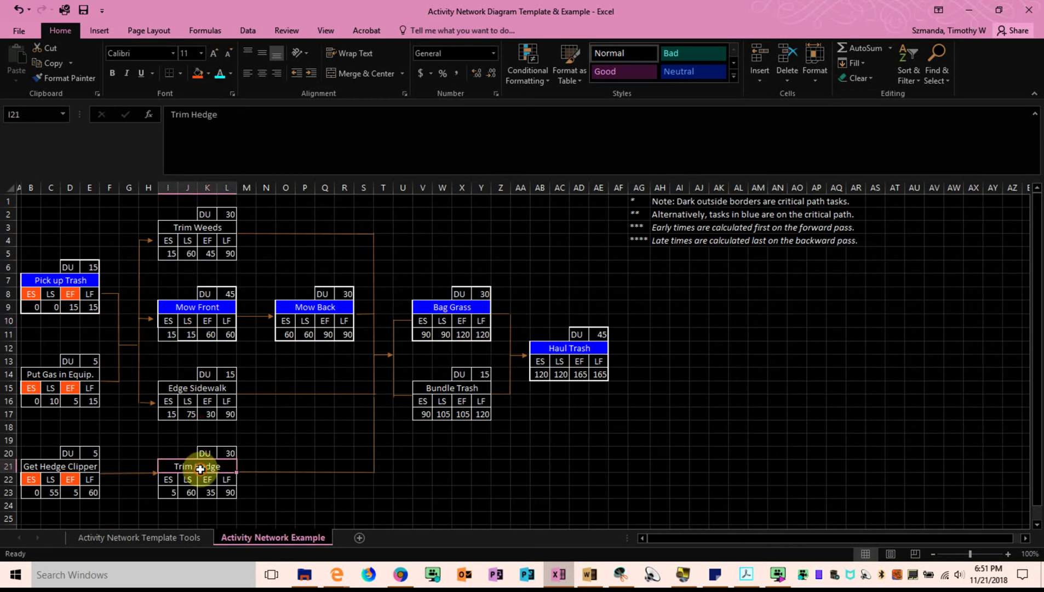
click(682, 465)
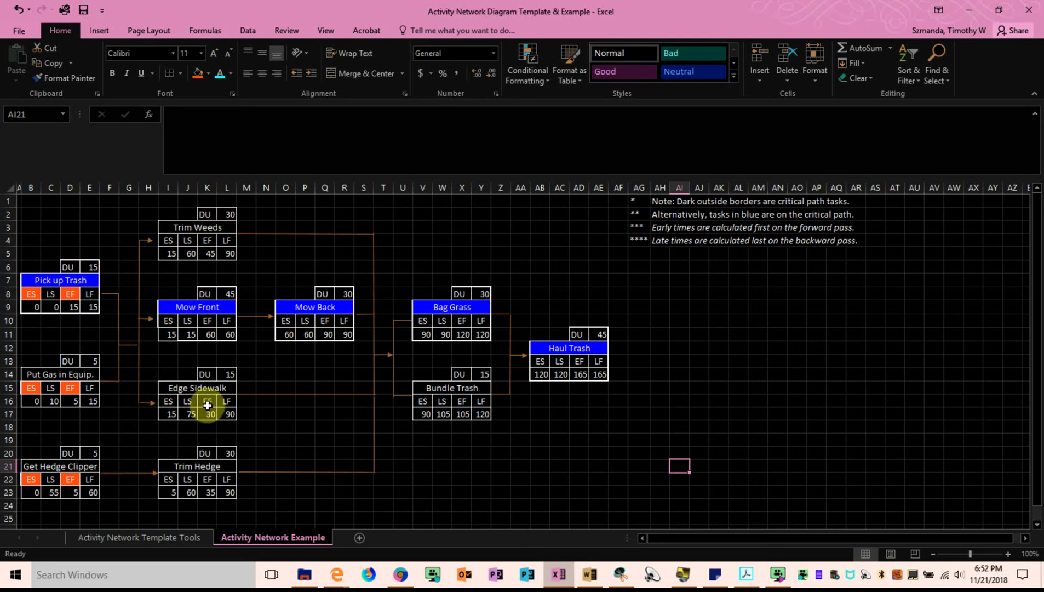
click(72, 308)
click(76, 400)
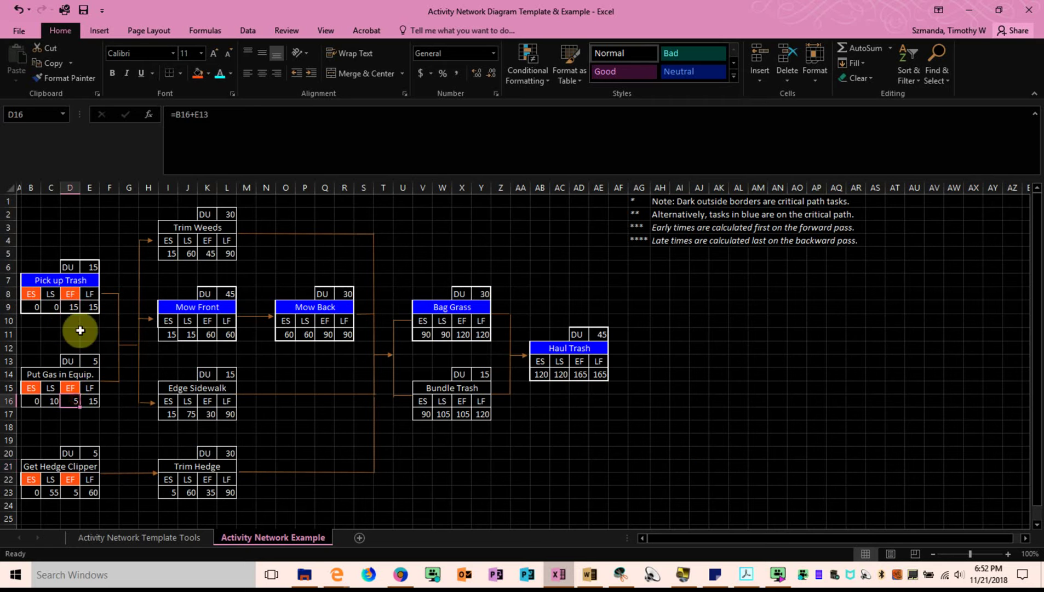
click(52, 400)
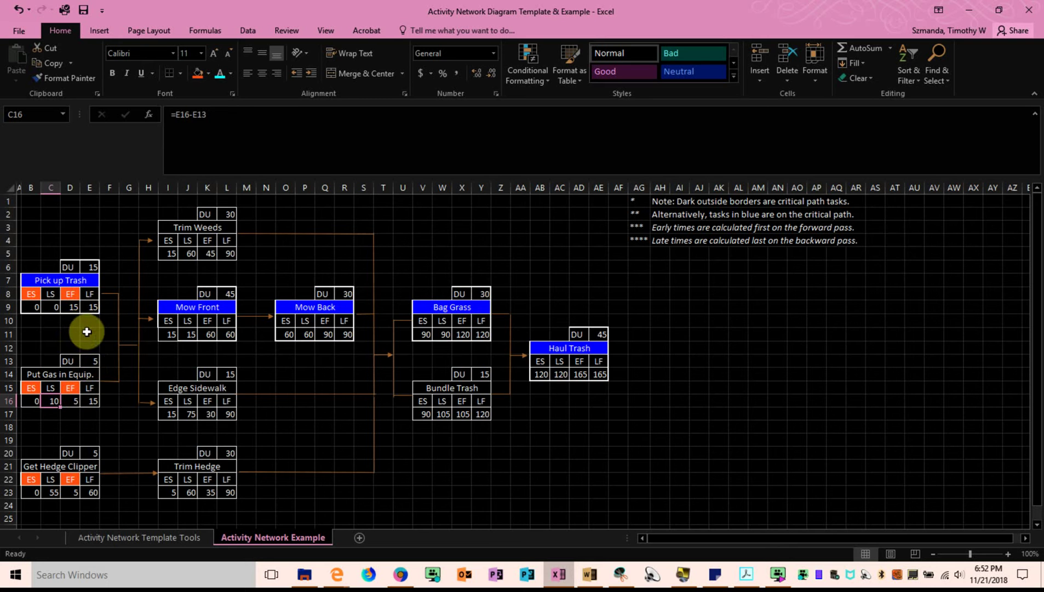
click(207, 239)
click(189, 321)
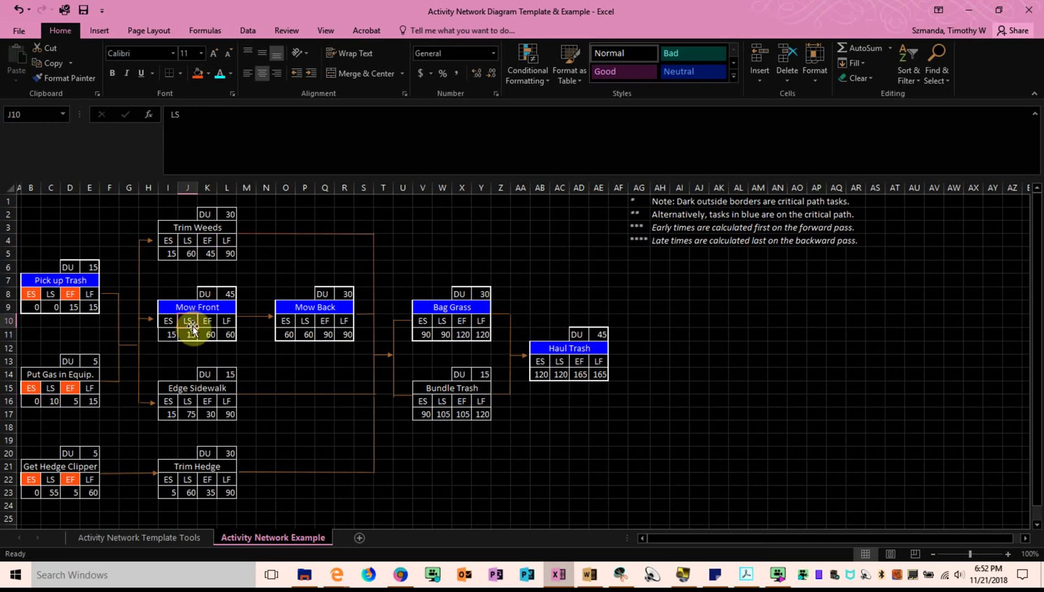
click(202, 388)
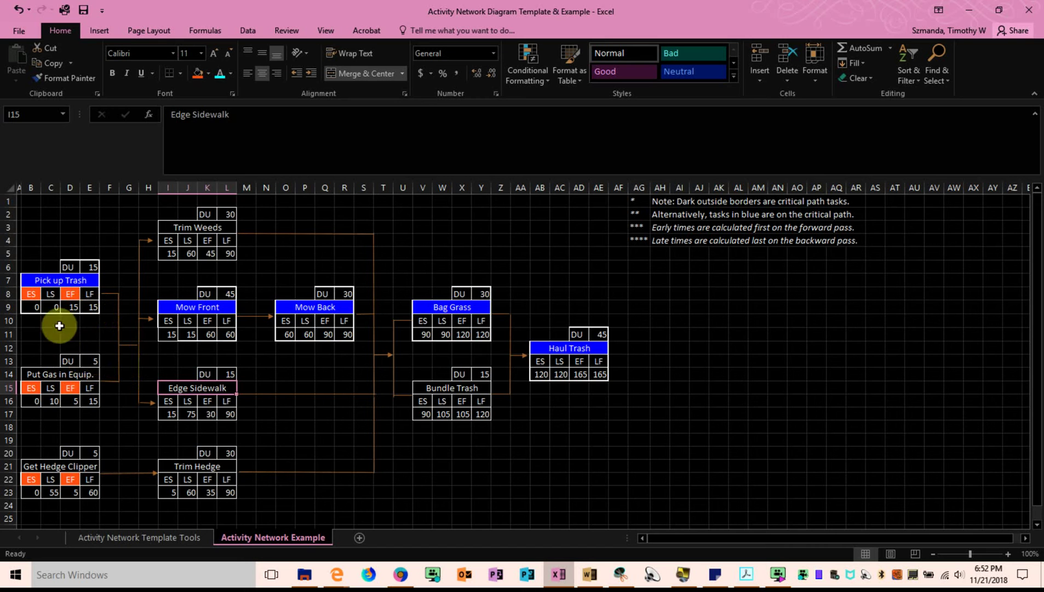
click(69, 293)
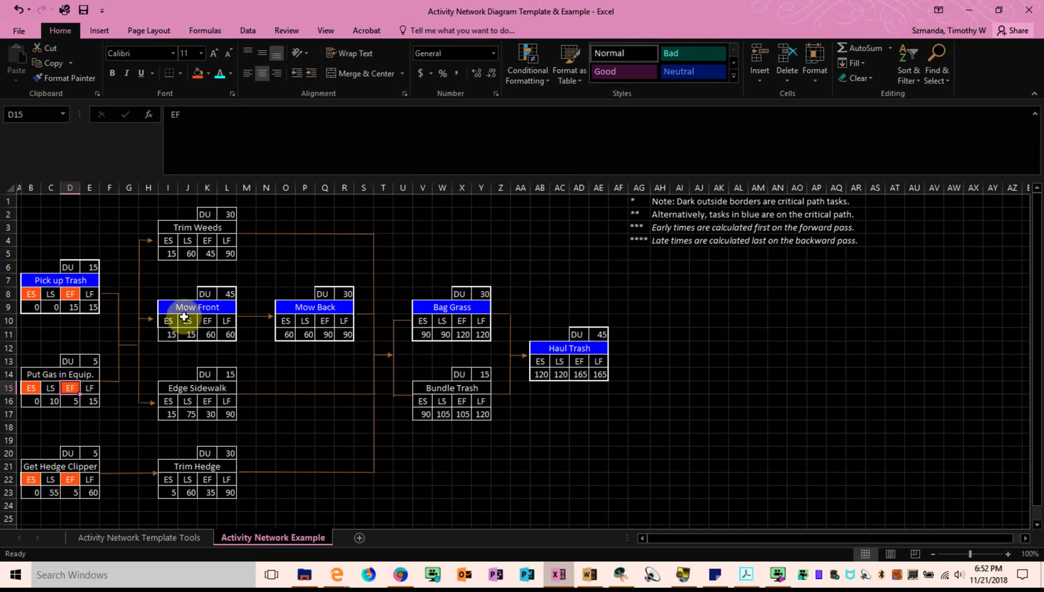
Step: Review the MAX function arguments of Trim Weeds' early start in cell I5 and fill that task's ES label orange
click(167, 255)
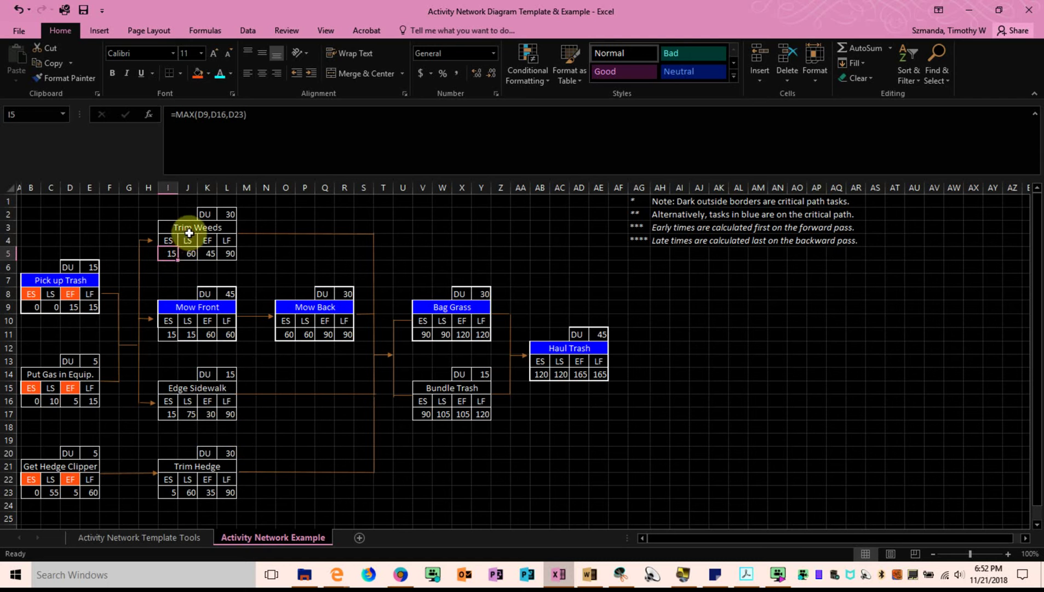
double_click(169, 252)
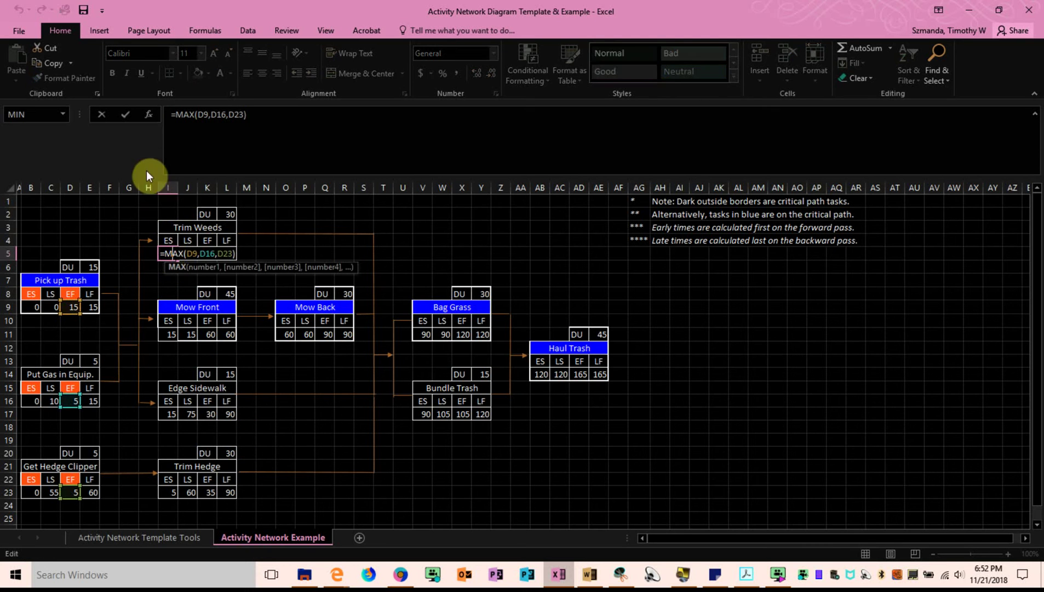
click(148, 126)
drag(382, 209, 392, 241)
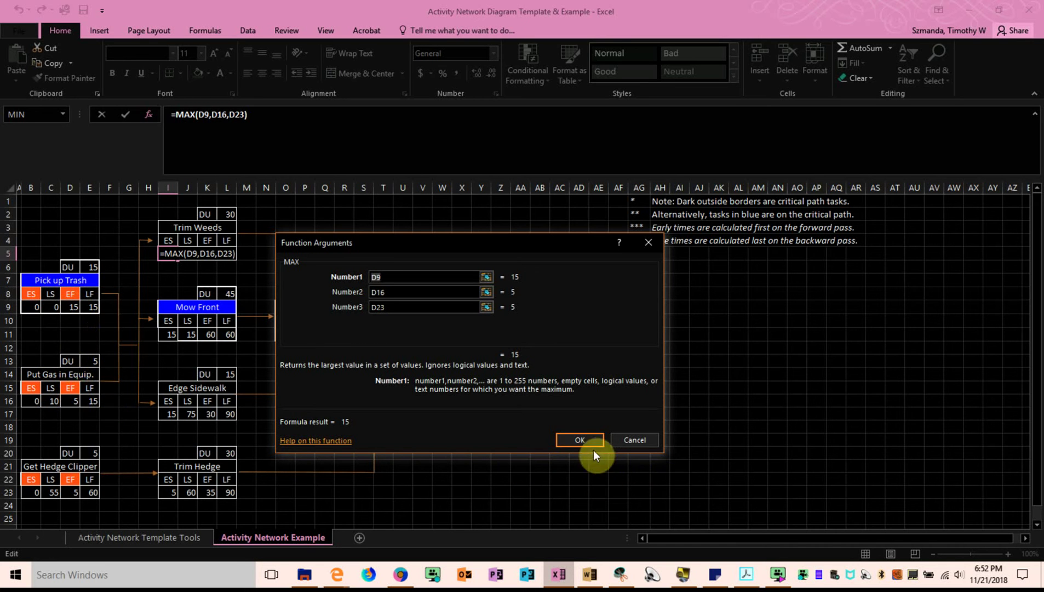
click(584, 439)
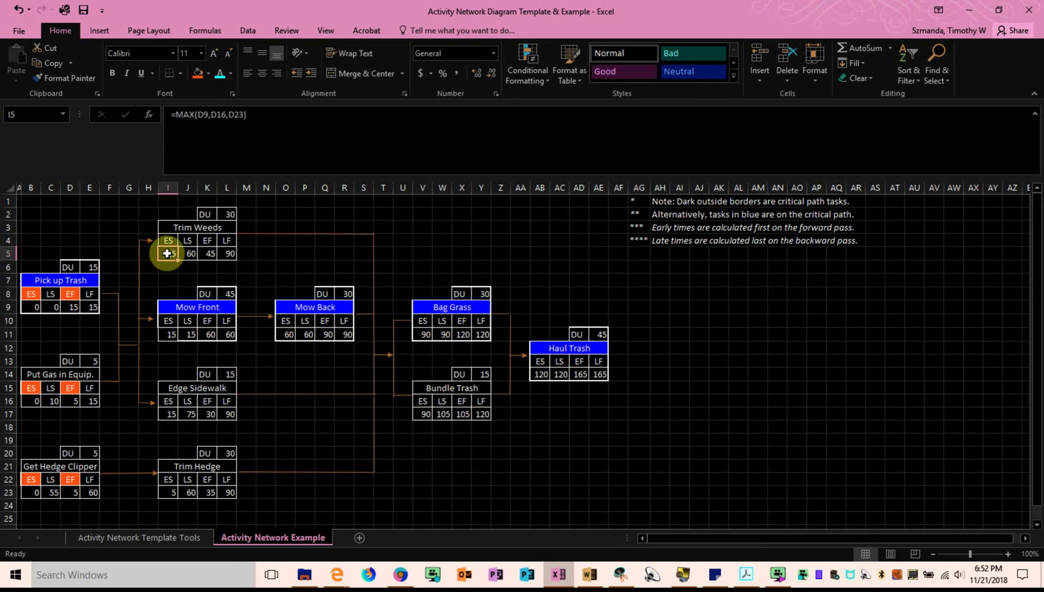
click(168, 240)
click(197, 75)
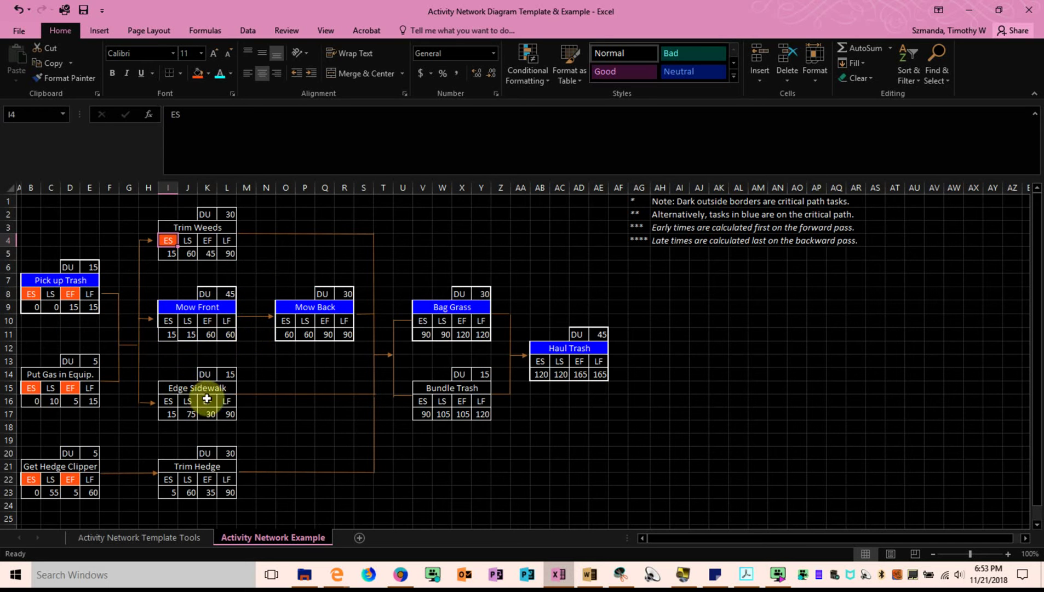
Step: Check Mow Front's early start formula against its predecessor's early finish and fill Mow Front's ES label orange
click(172, 333)
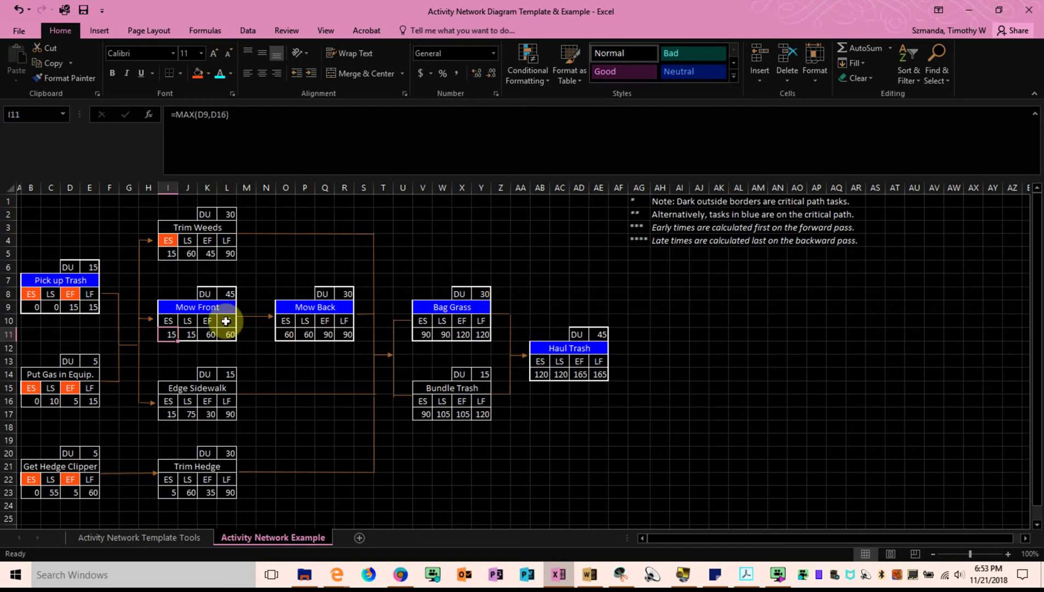
click(74, 306)
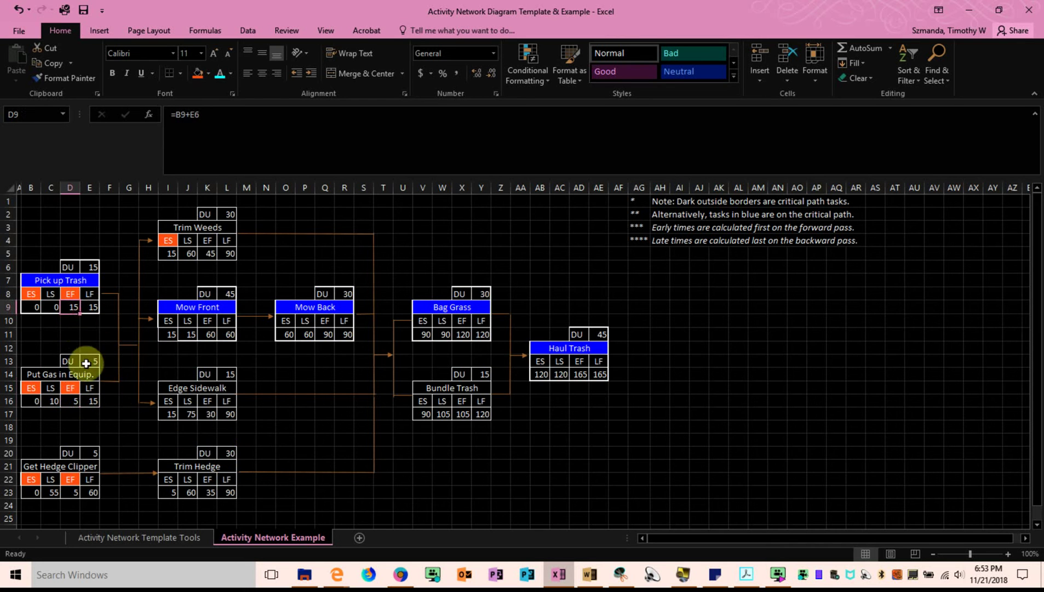
click(166, 324)
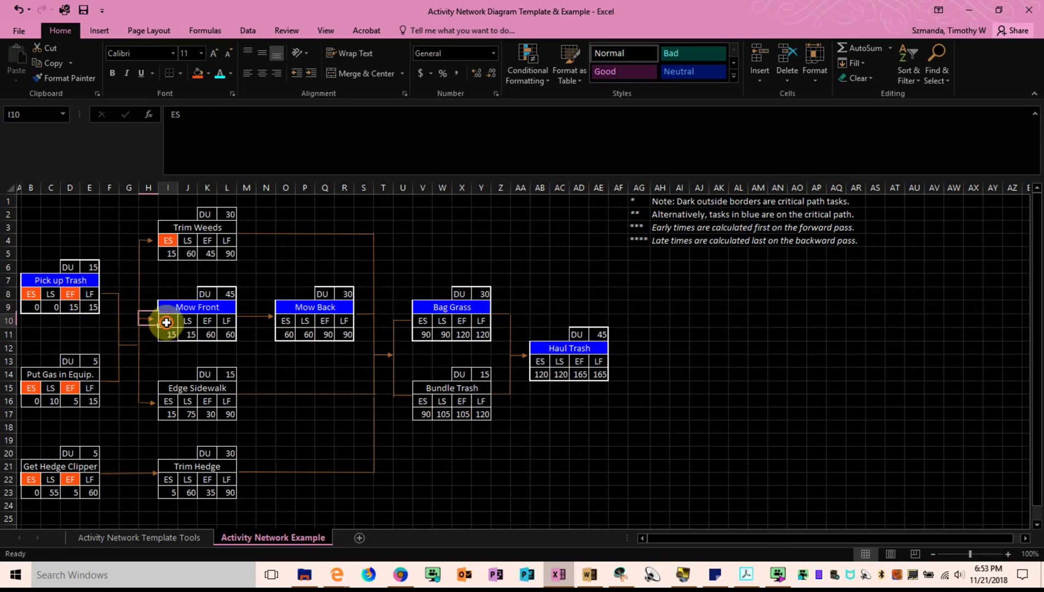
click(198, 74)
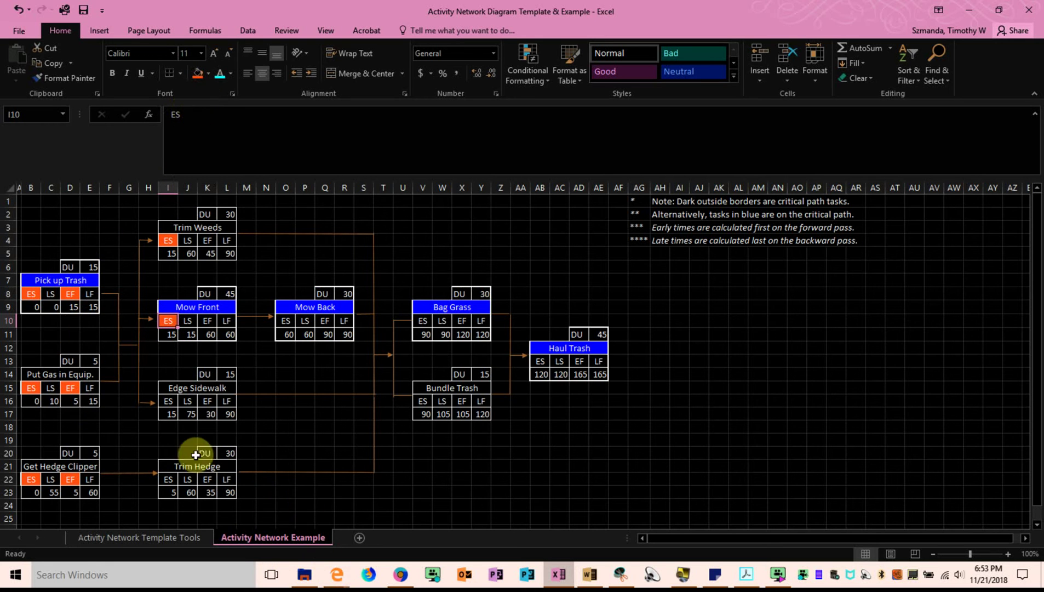
Step: Check Edge Sidewalk's early start formula in cell I17 and fill that task's ES label orange
click(173, 416)
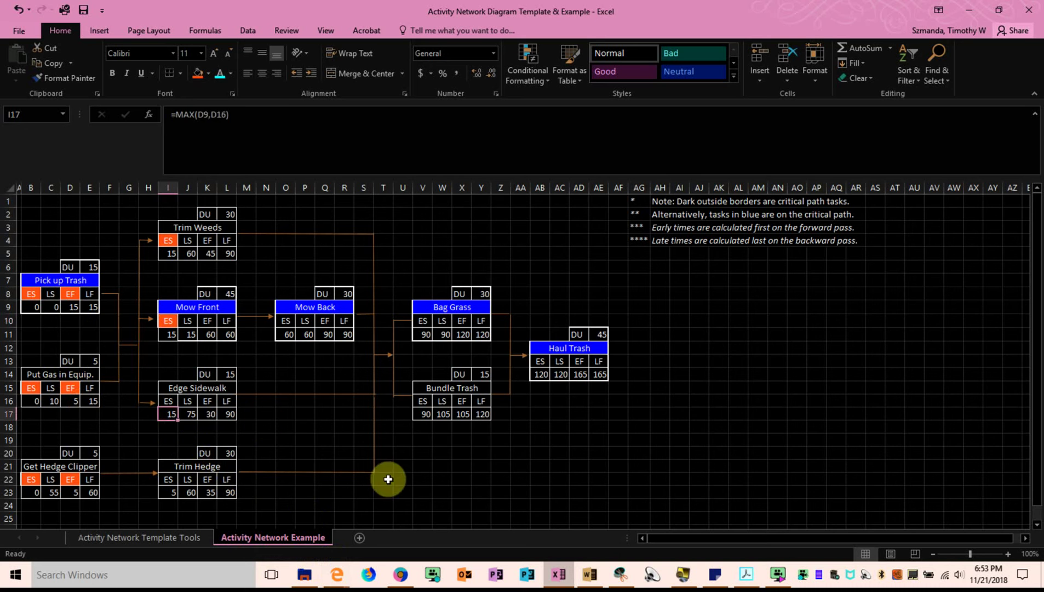
click(168, 400)
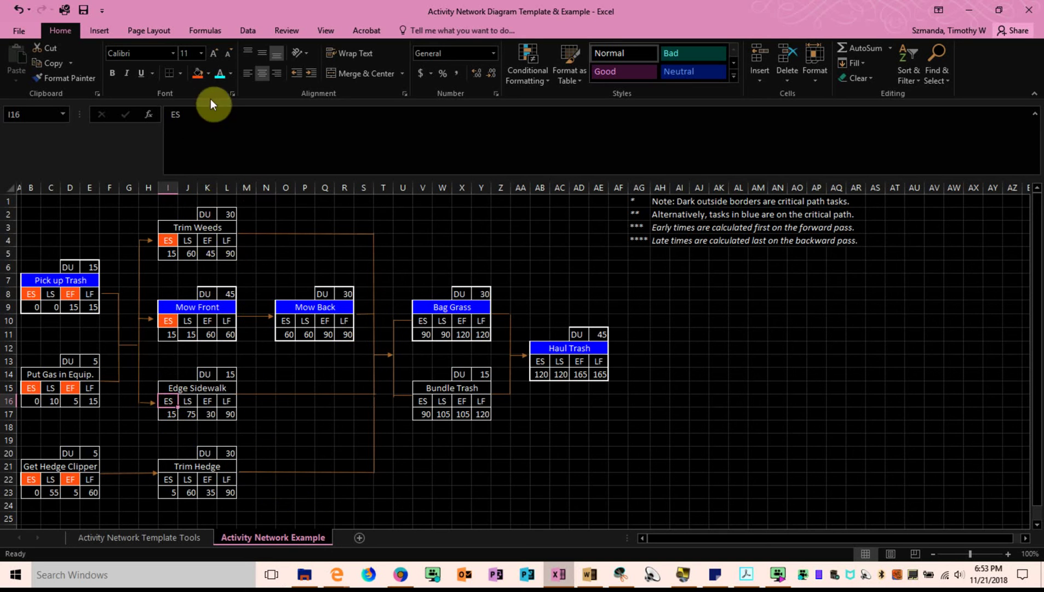
click(200, 80)
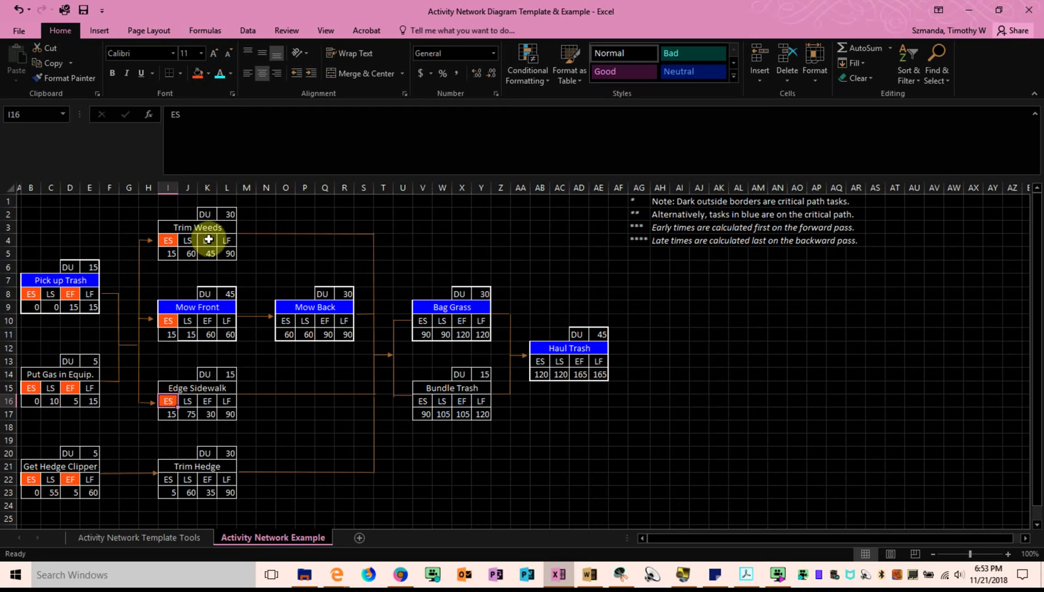
Step: Review Trim Weeds' early start, duration and early finish formula in K5, and fill the task's EF label orange
click(209, 238)
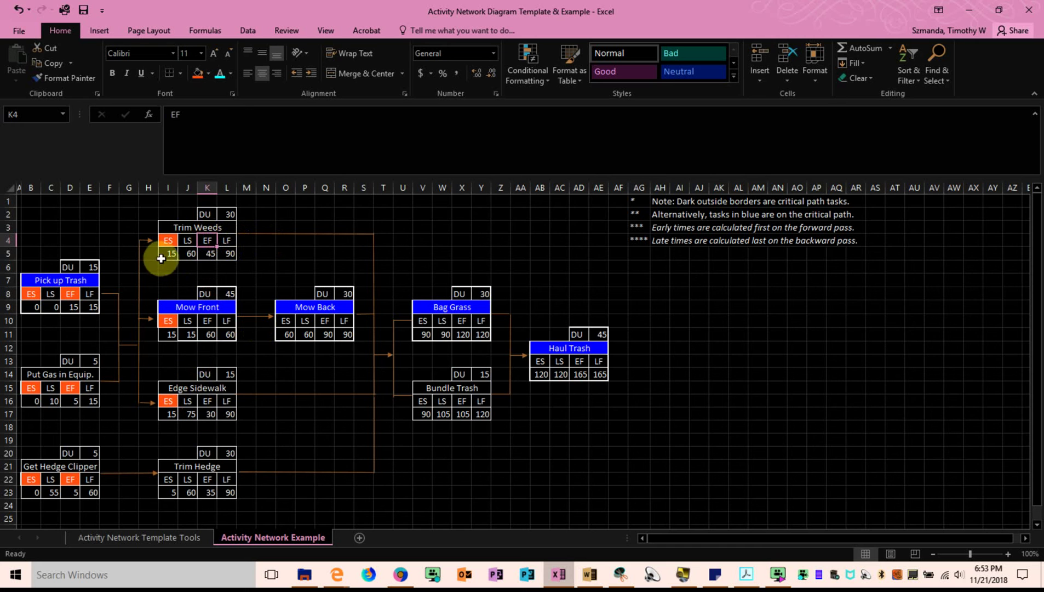
click(166, 254)
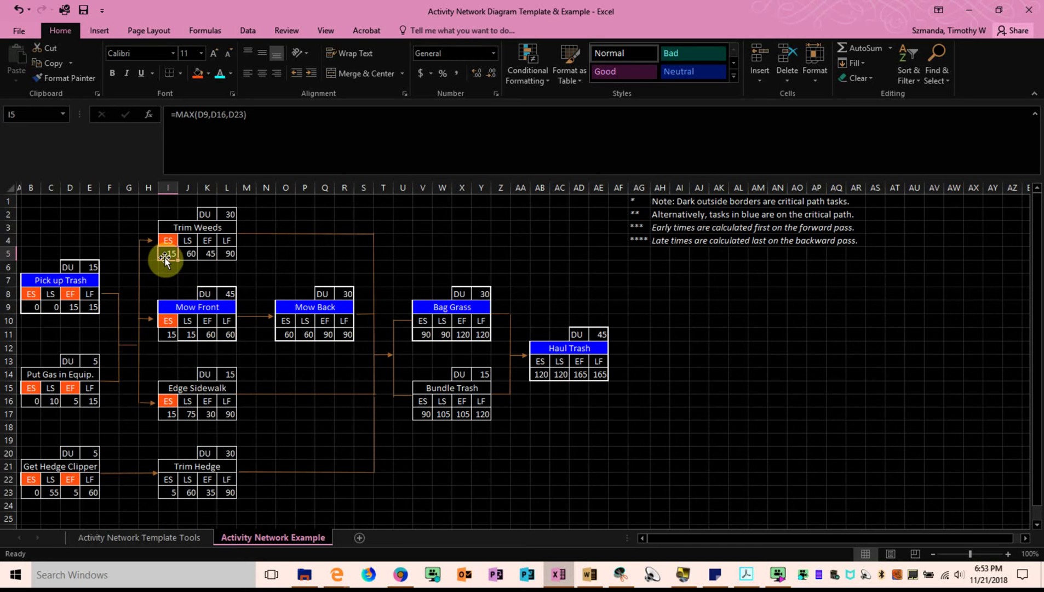
click(231, 215)
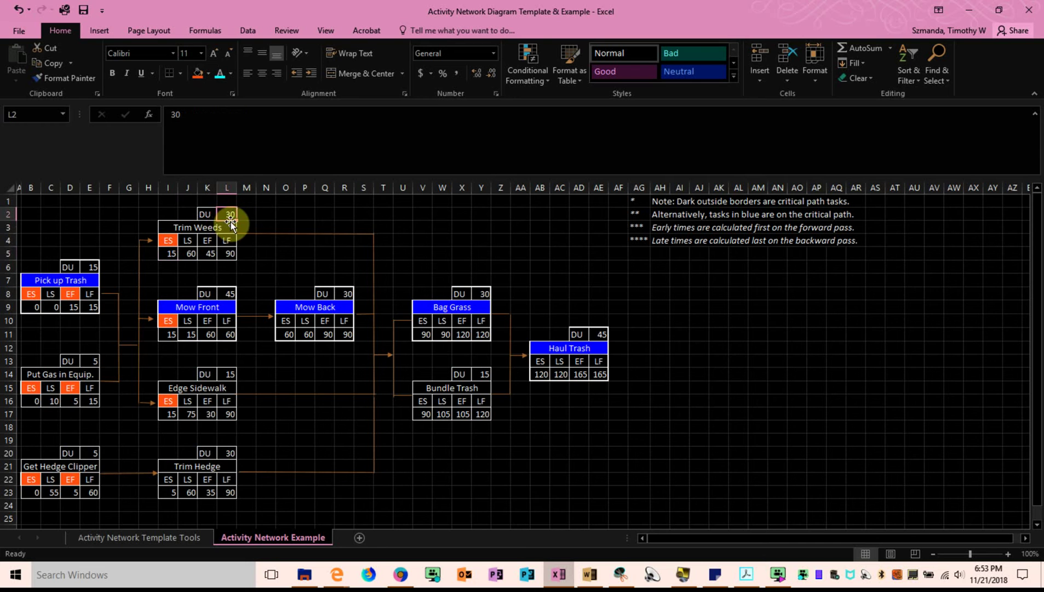
click(207, 253)
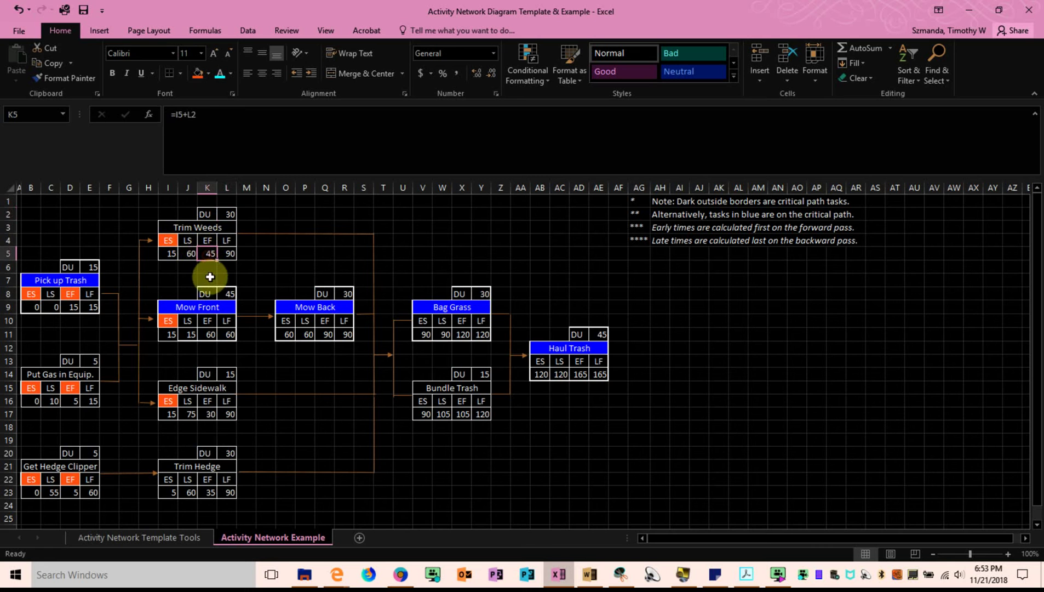
click(200, 242)
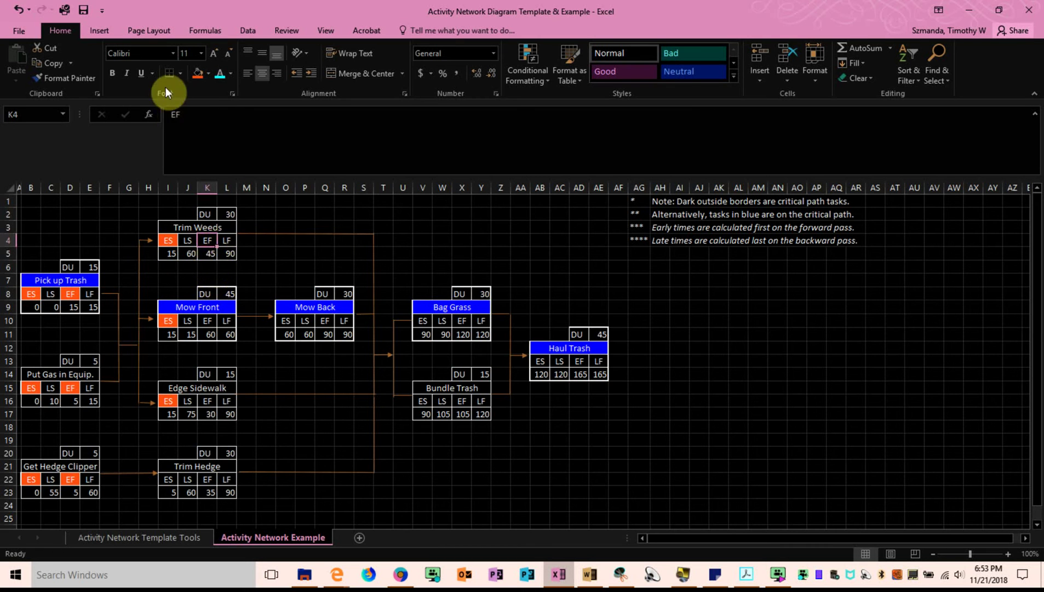
click(199, 73)
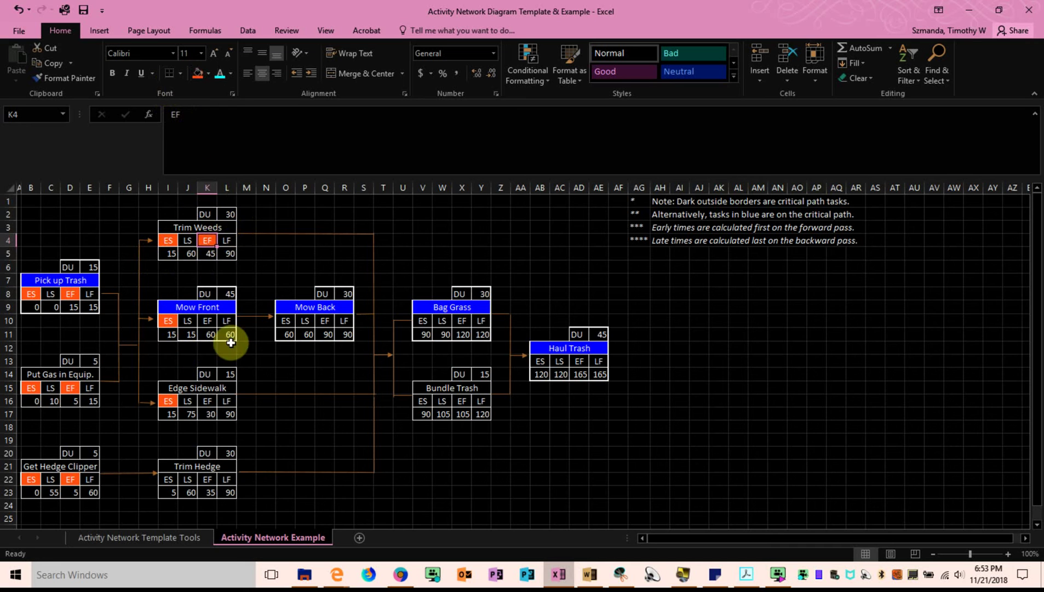
Step: Review Mow Front's early start and duration as the inputs to its early finish, and fill its EF label orange
click(170, 340)
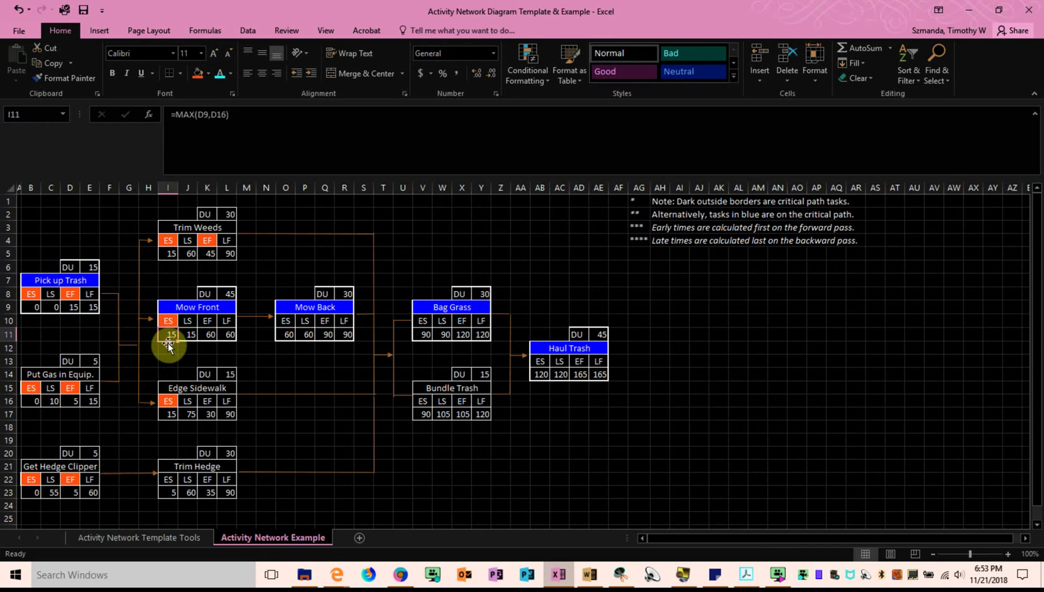
click(233, 292)
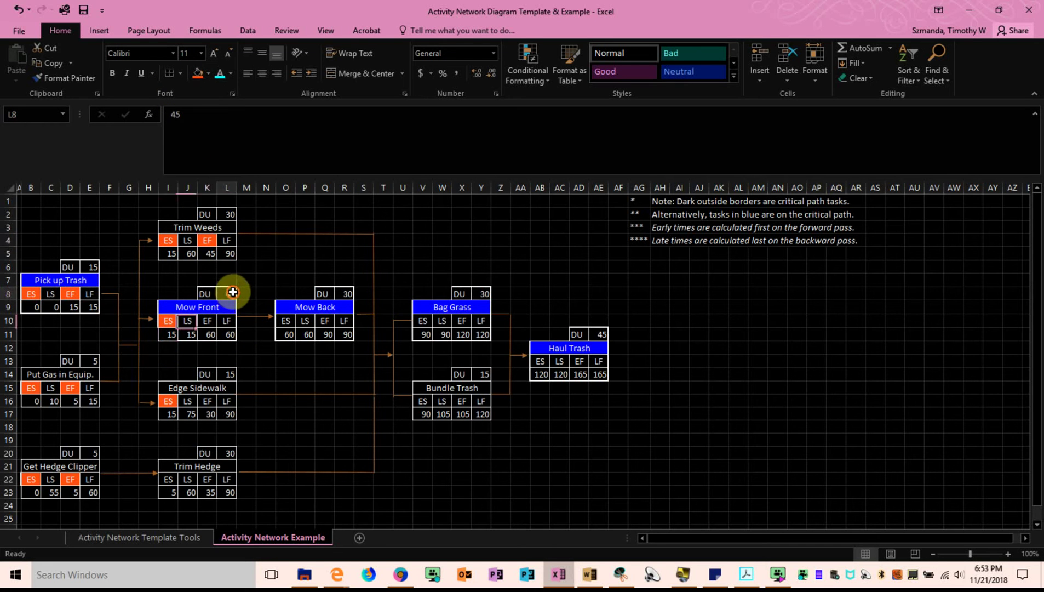
click(207, 322)
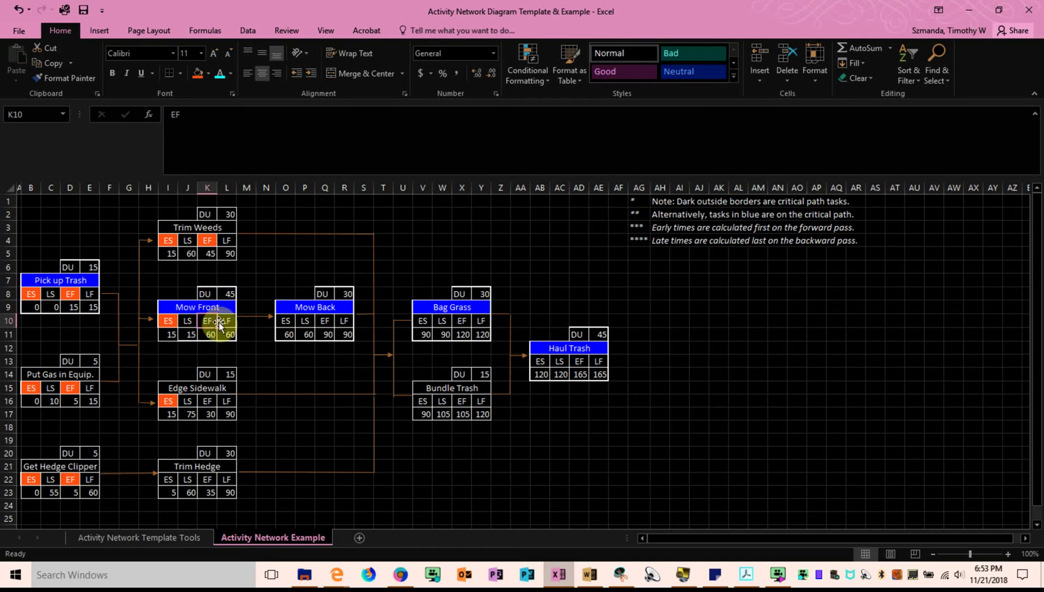
click(197, 79)
click(168, 337)
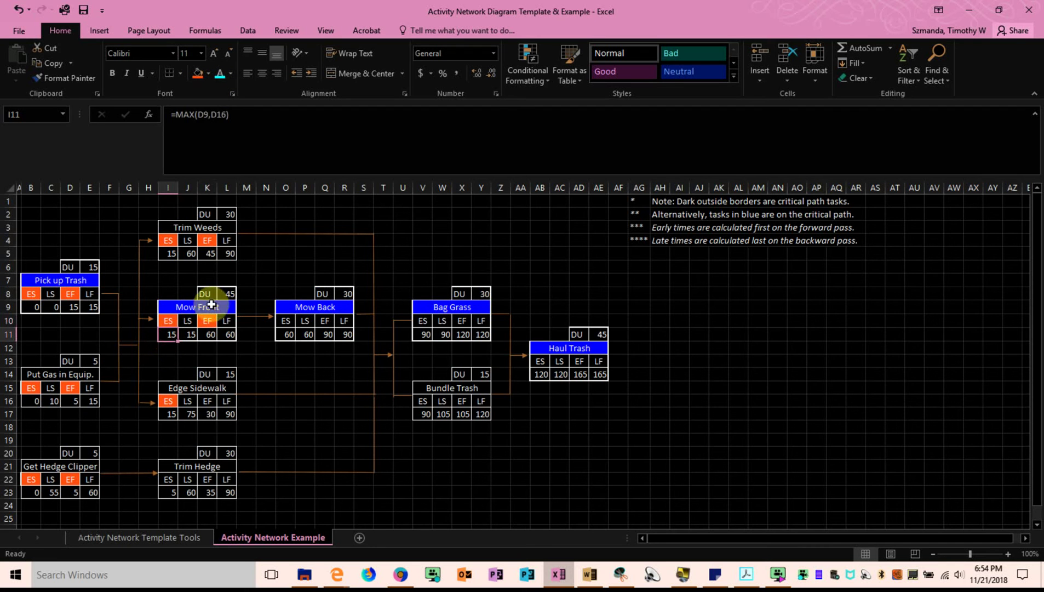
click(266, 427)
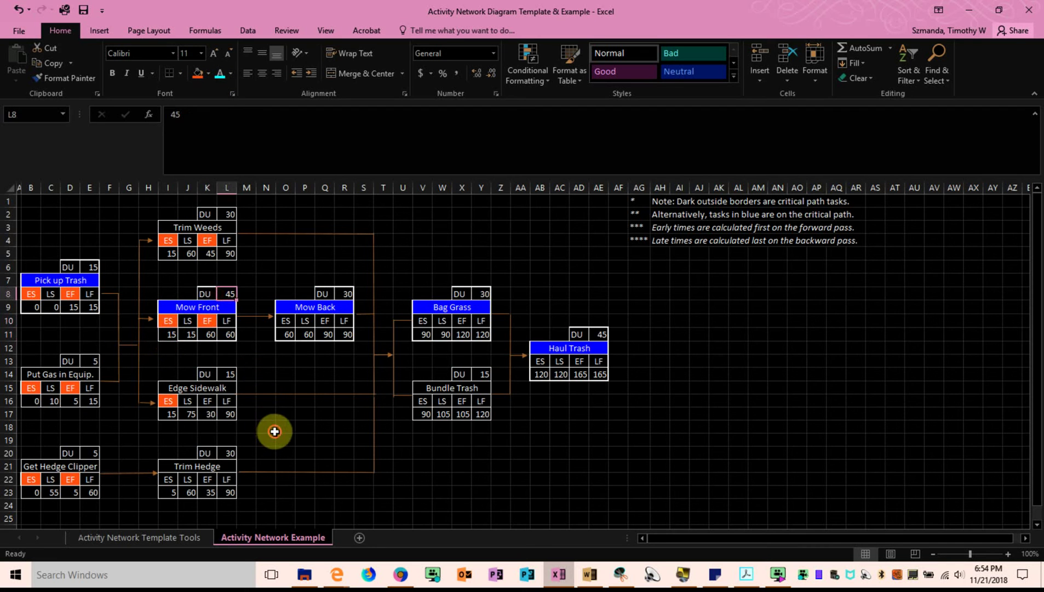
Step: Check Edge Sidewalk's early start, duration and early finish formula in K17, and fill the task's EF label orange
click(165, 416)
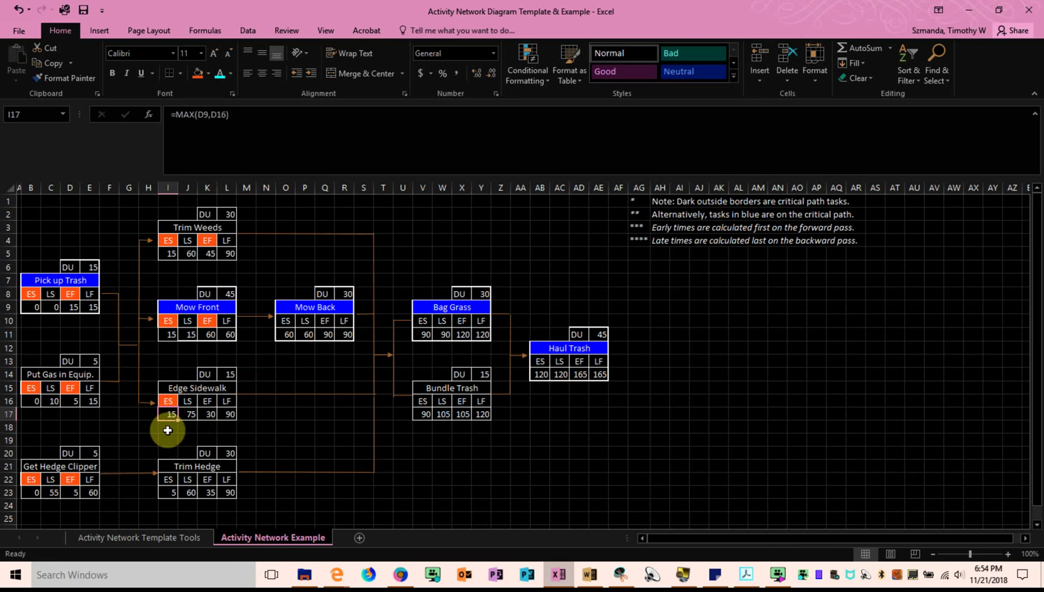
click(229, 374)
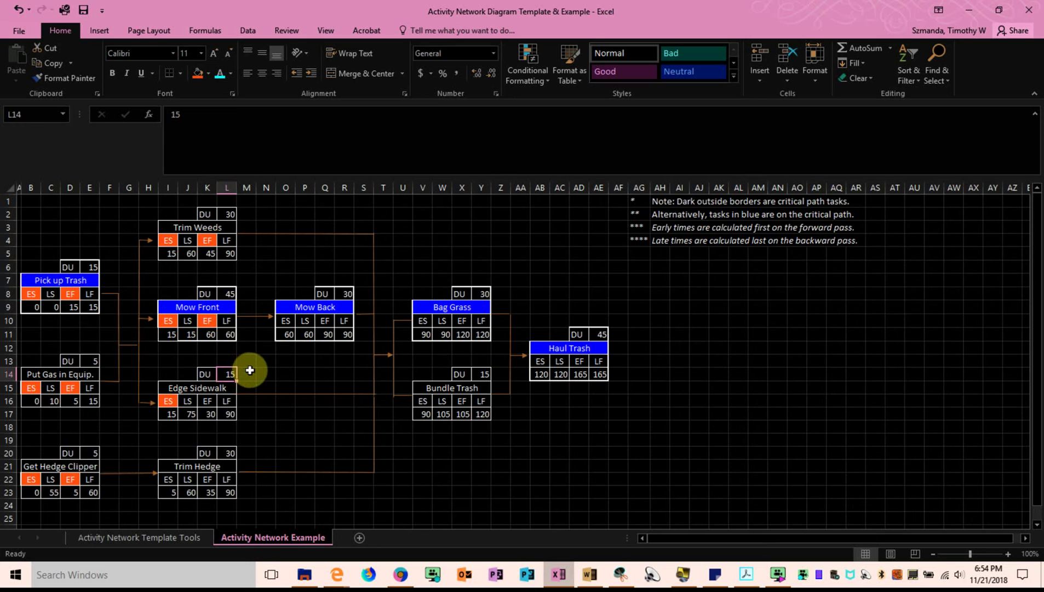
click(209, 415)
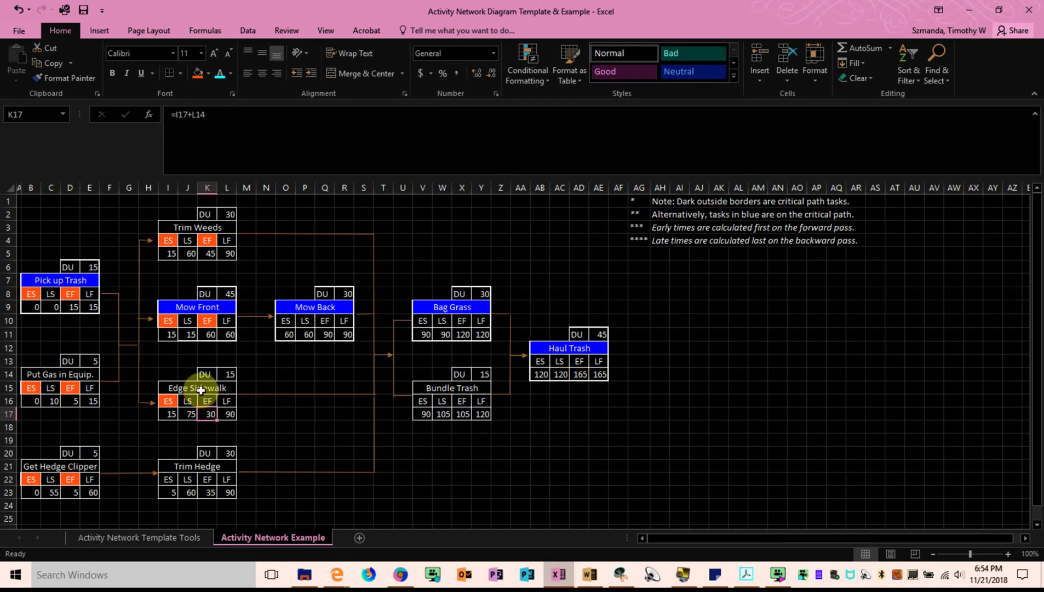
click(200, 400)
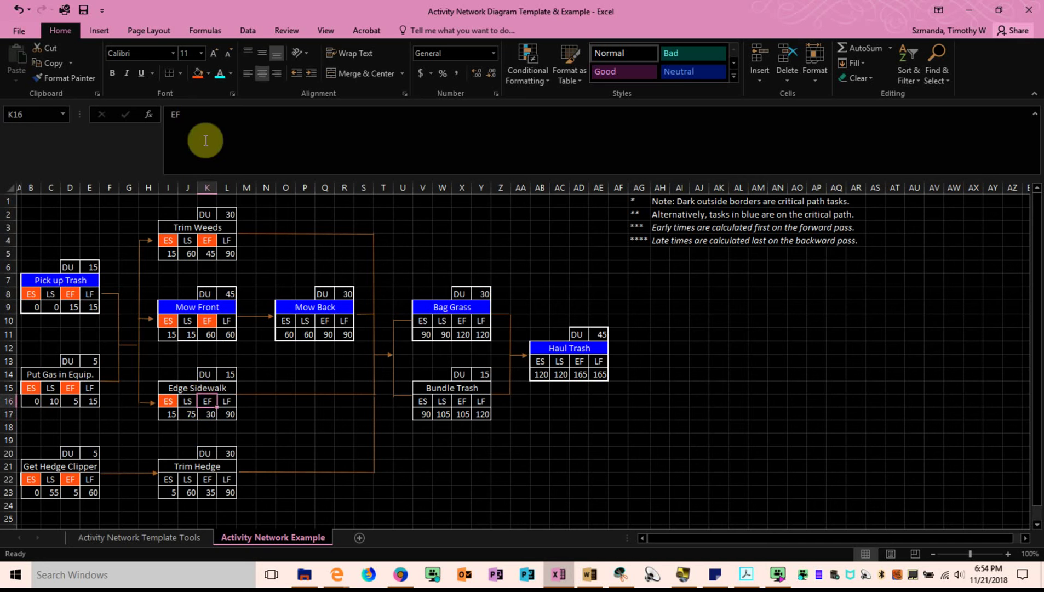
Step: Compare Trim Hedge's early start formula with Get Hedge Clipper's early finish and fill Trim Hedge's ES label orange
scroll(820, 459, down, 2)
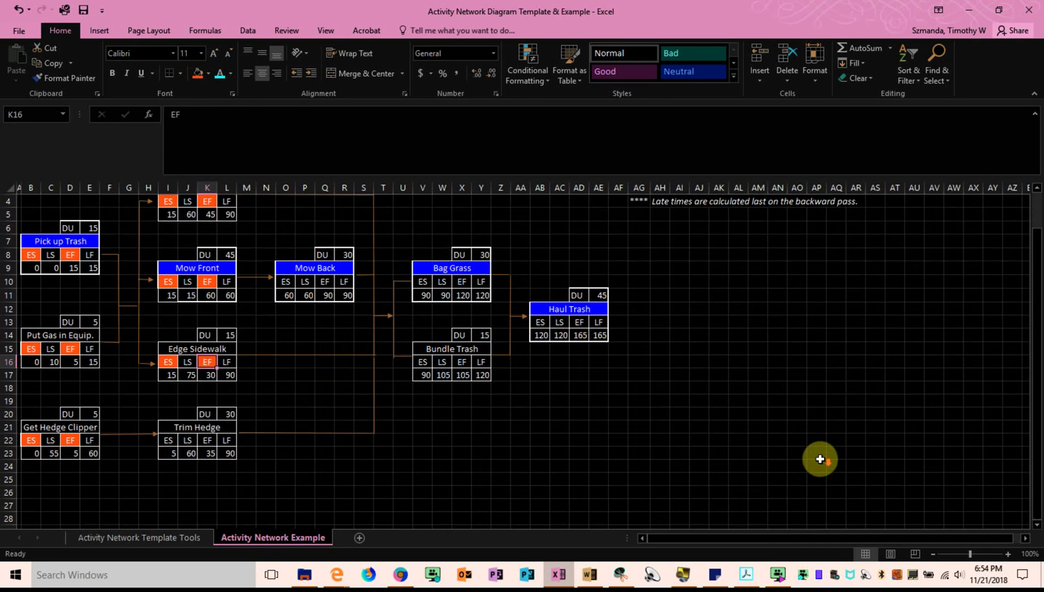
click(181, 444)
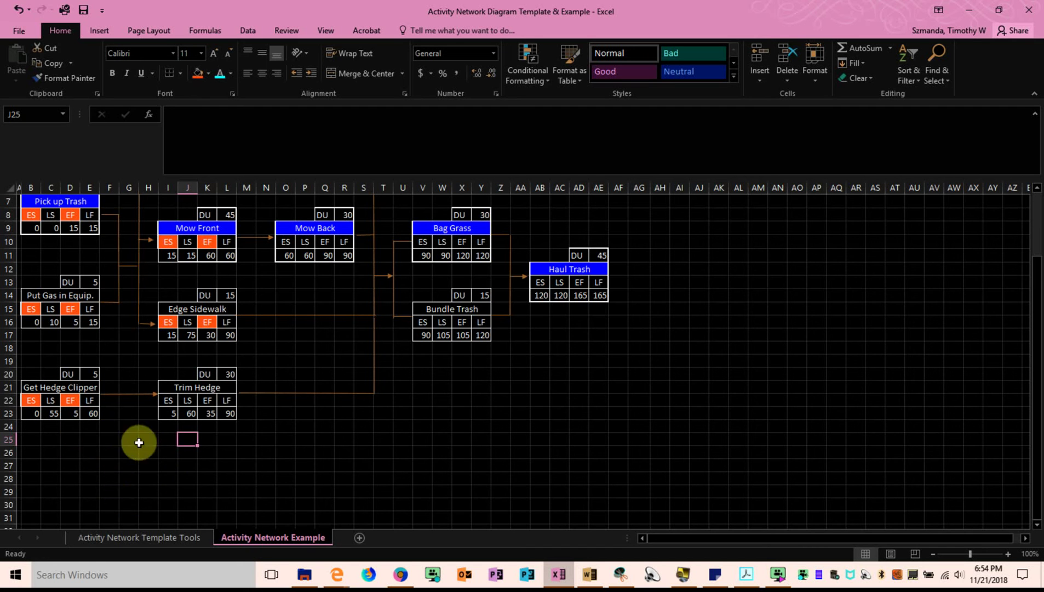
click(171, 413)
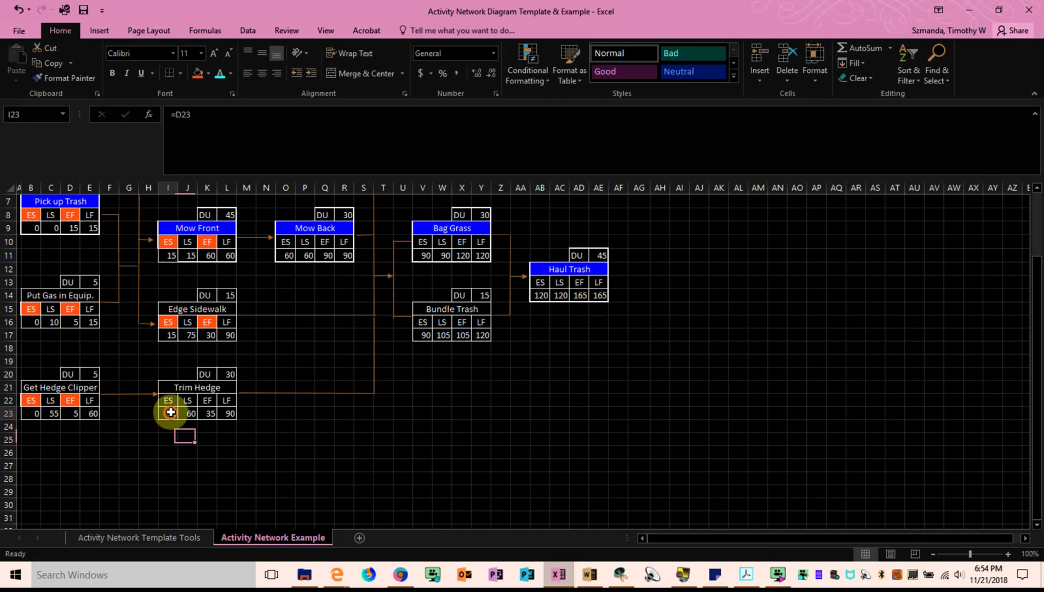
click(67, 415)
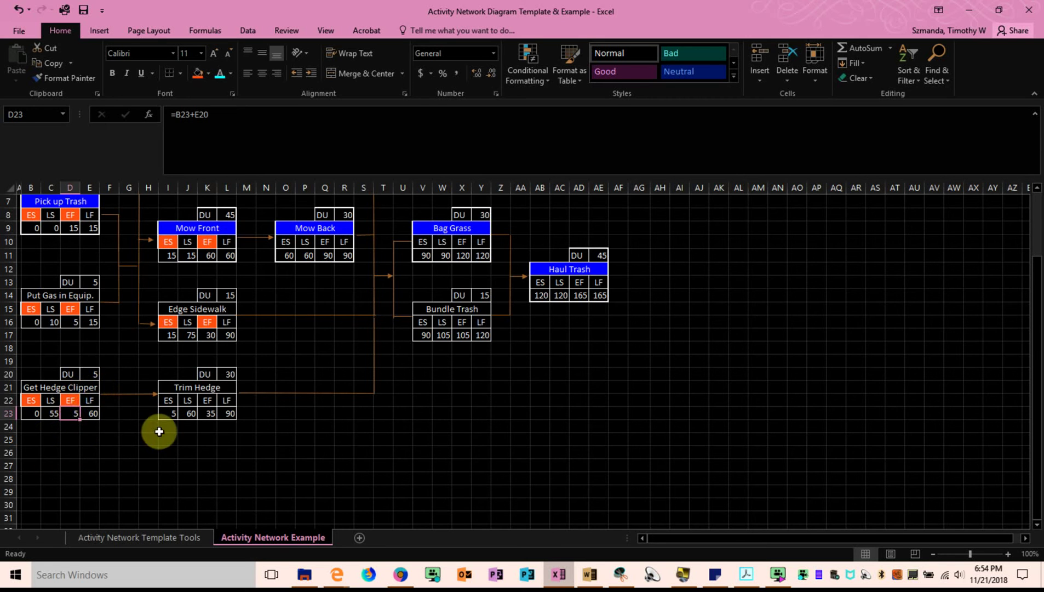
click(170, 400)
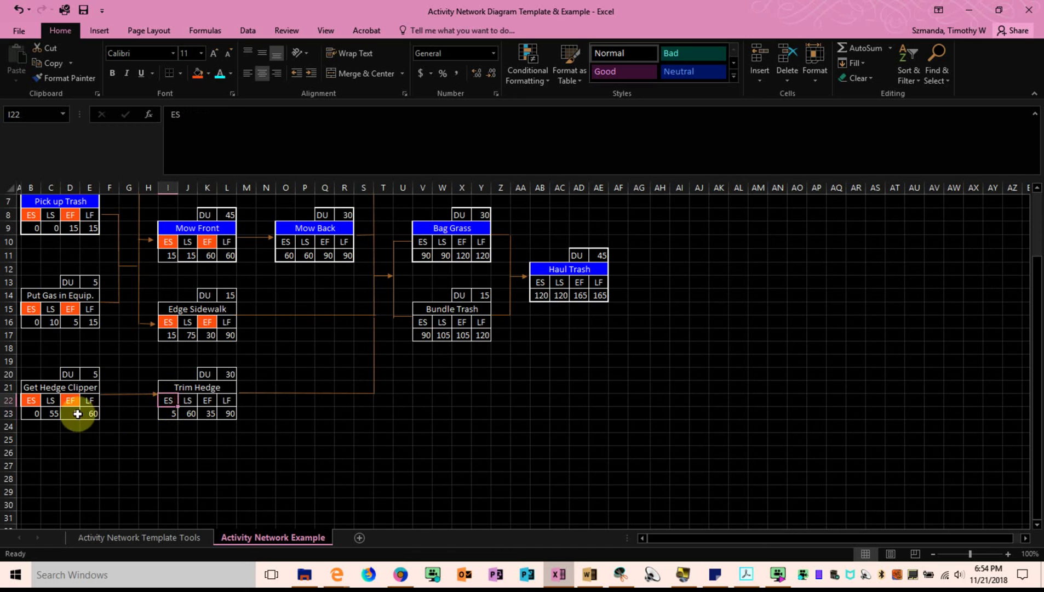
click(208, 73)
click(466, 412)
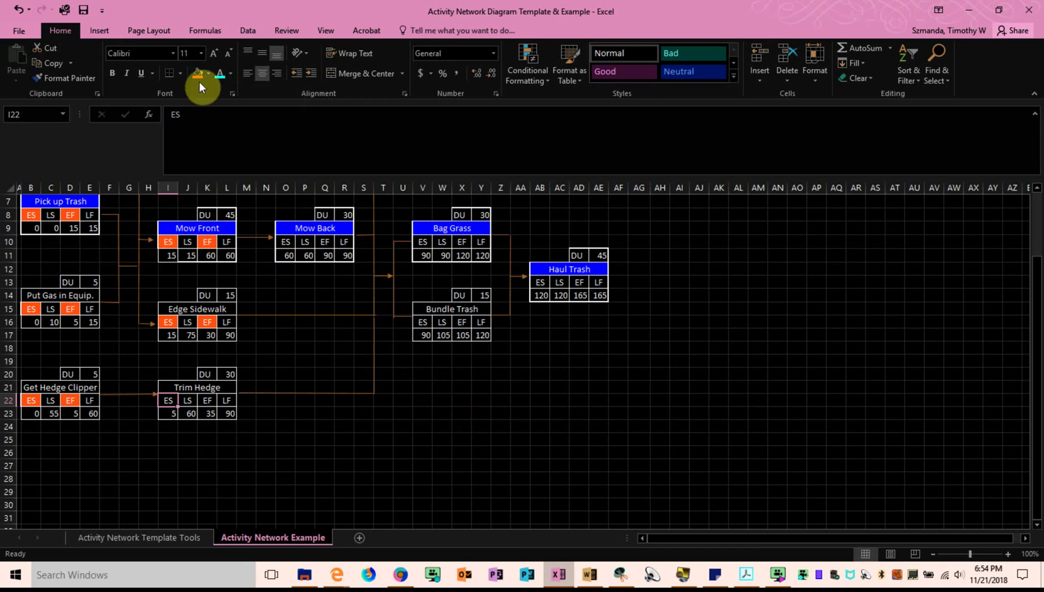
Step: Review Trim Hedge's early start, duration and early finish cells and fill the task's EF label orange
click(204, 403)
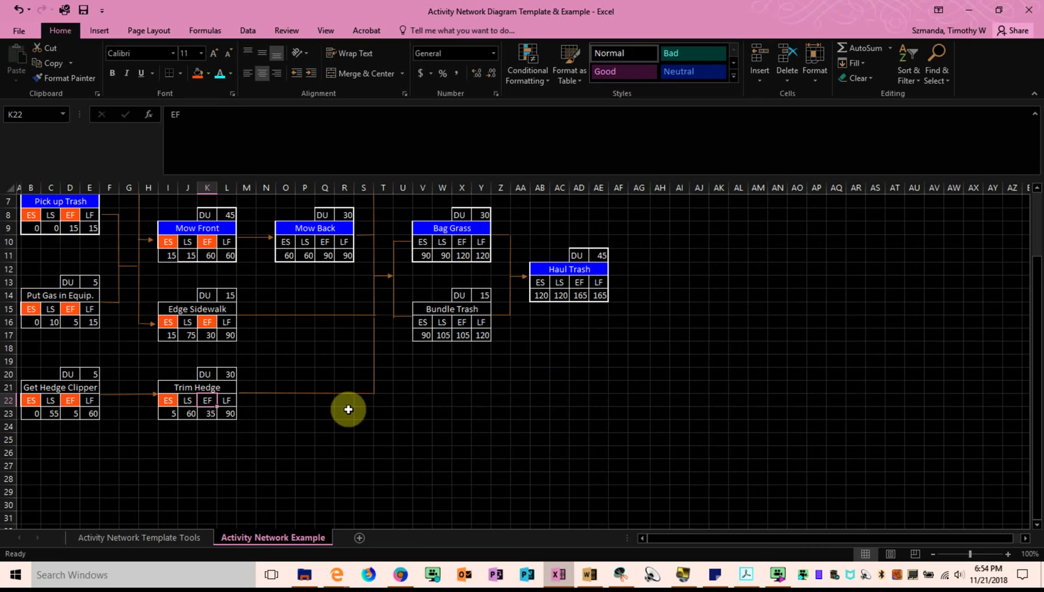
click(172, 414)
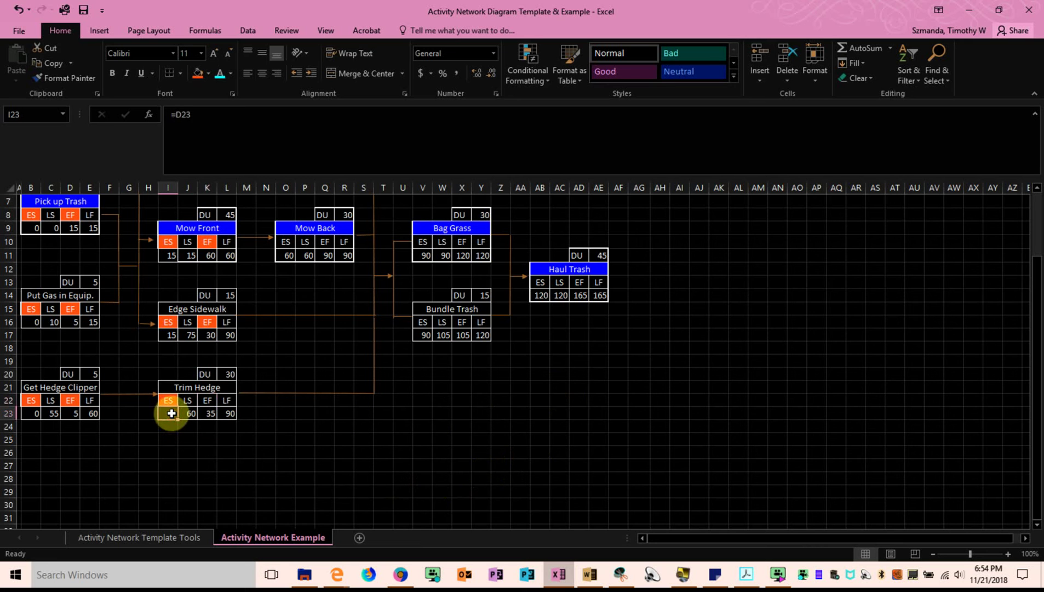
click(234, 375)
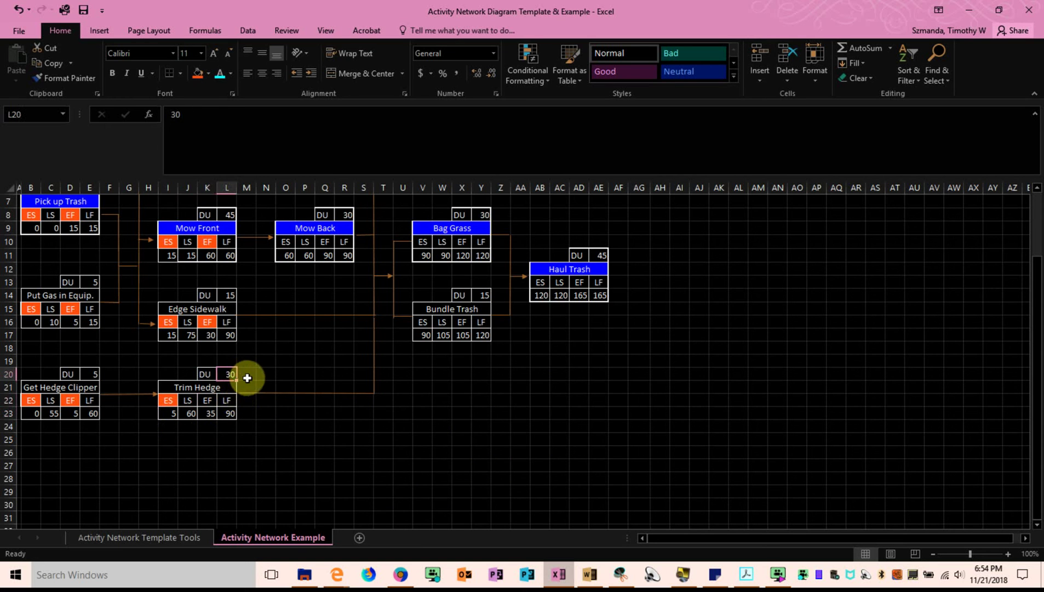
click(206, 414)
click(207, 401)
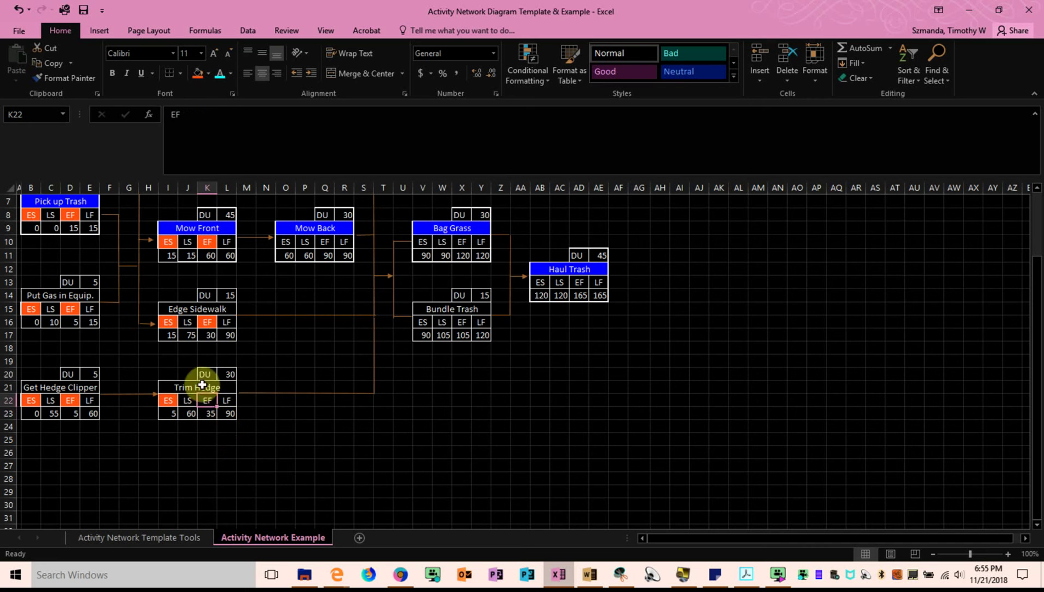
click(194, 78)
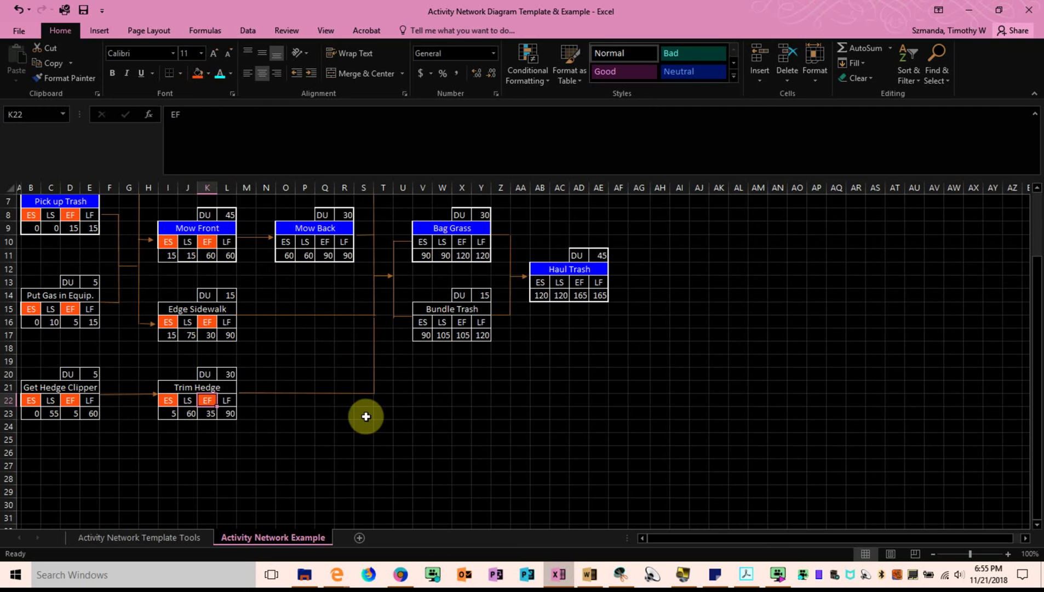
Step: Check Mow Back's early start formula against Mow Front's early finish in K11 and fill Mow Back's ES label orange
scroll(369, 416, up, 2)
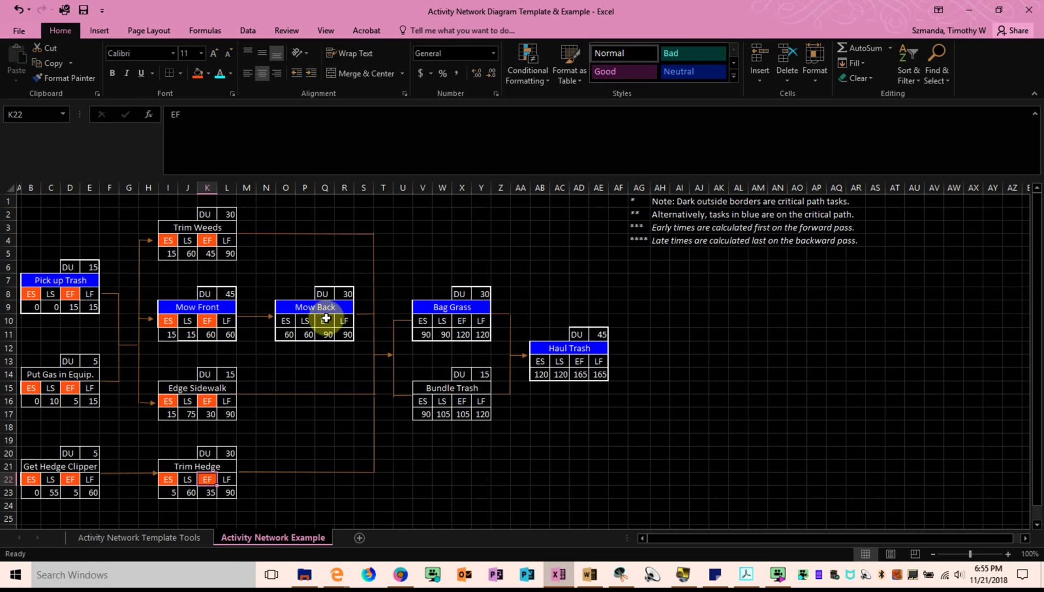
click(283, 337)
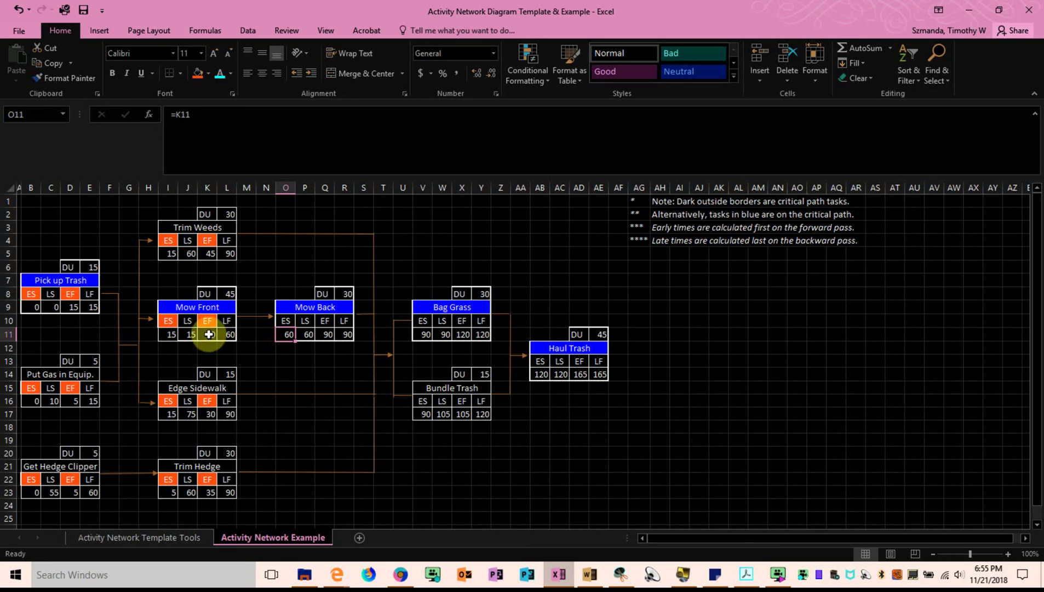
click(286, 321)
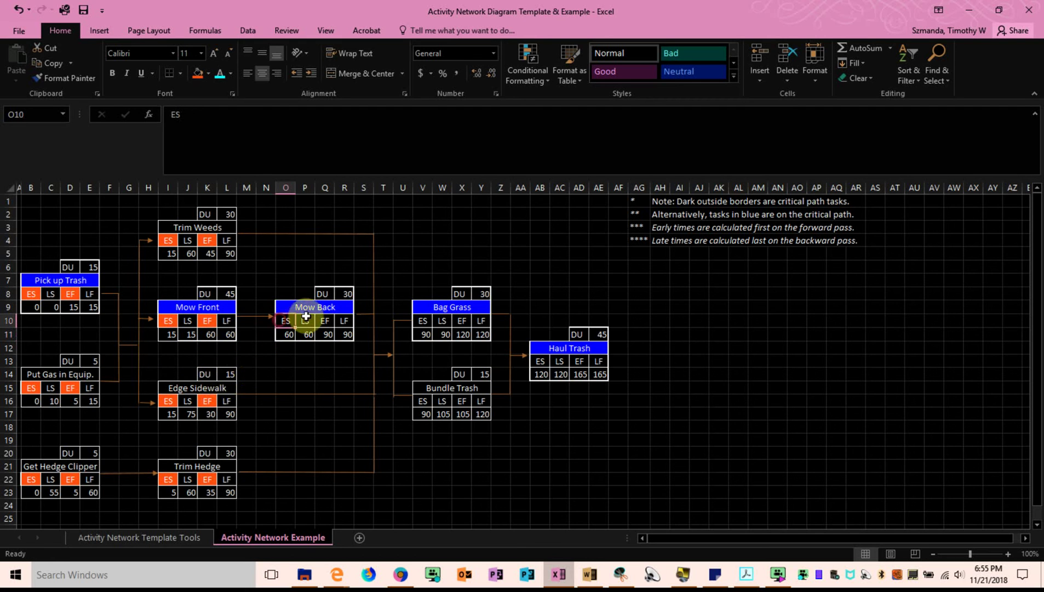
click(208, 335)
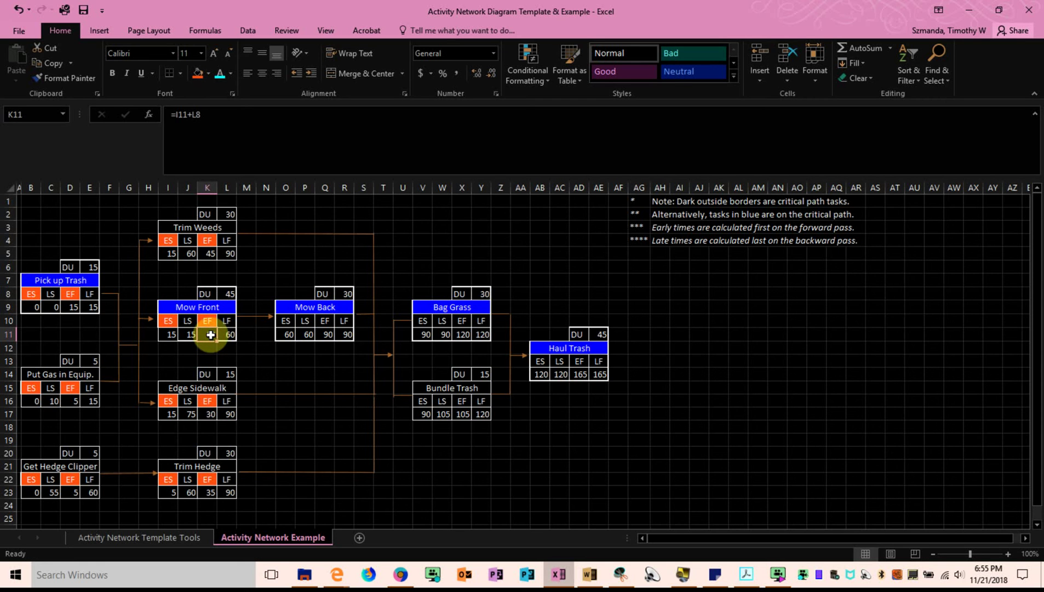
click(285, 323)
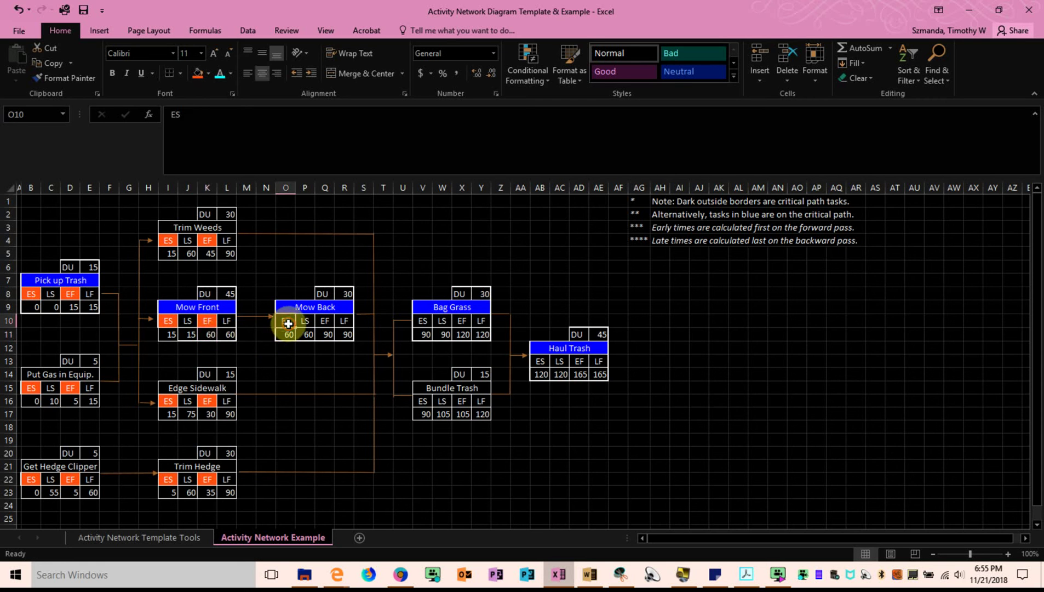
click(198, 73)
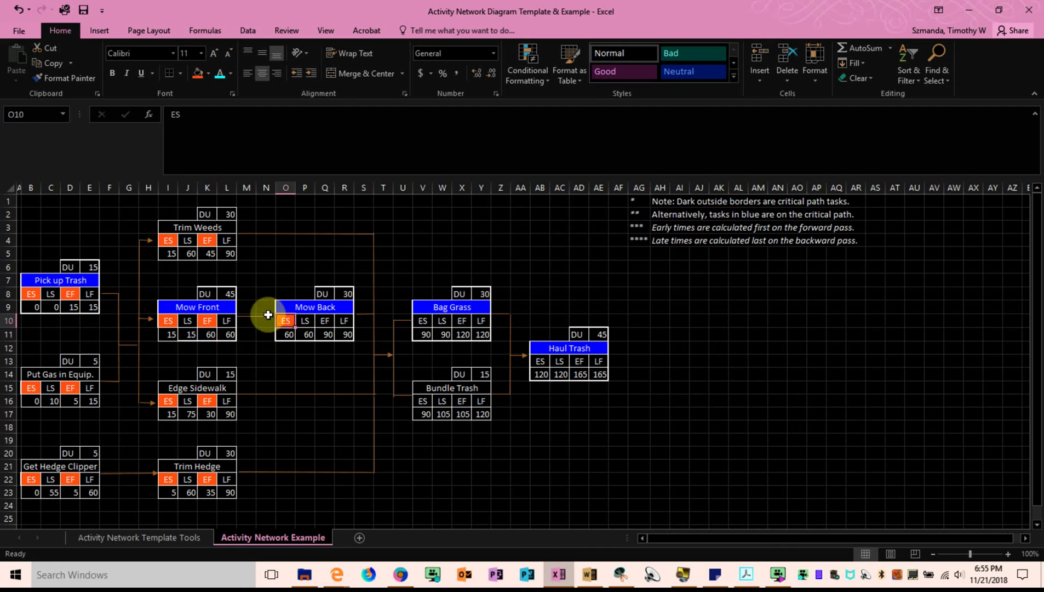
Step: Check Mow Back's early start and duration cells, and fill the task's EF label orange
click(285, 334)
click(344, 297)
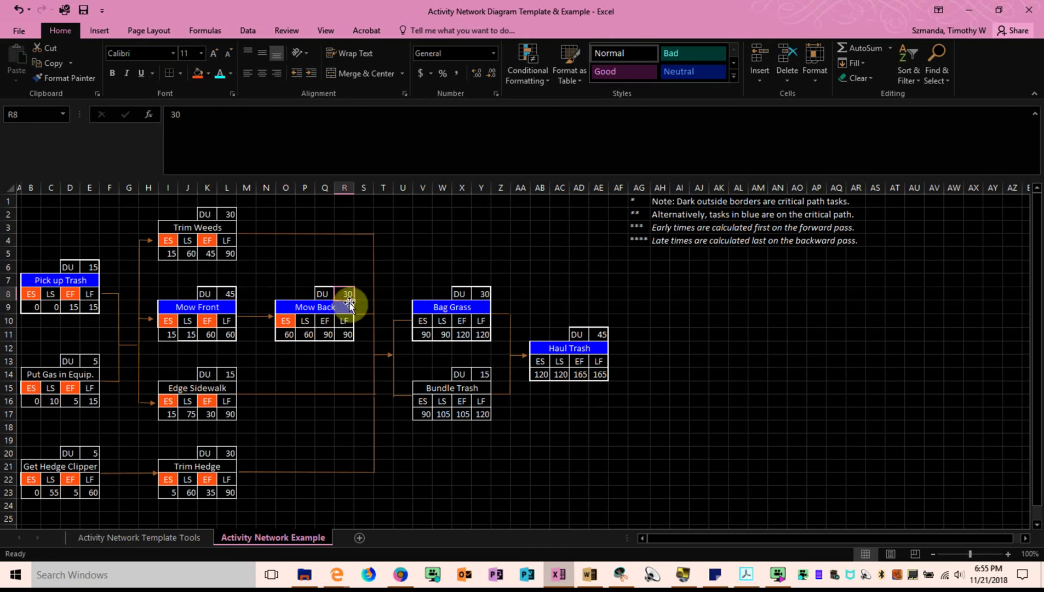
click(323, 322)
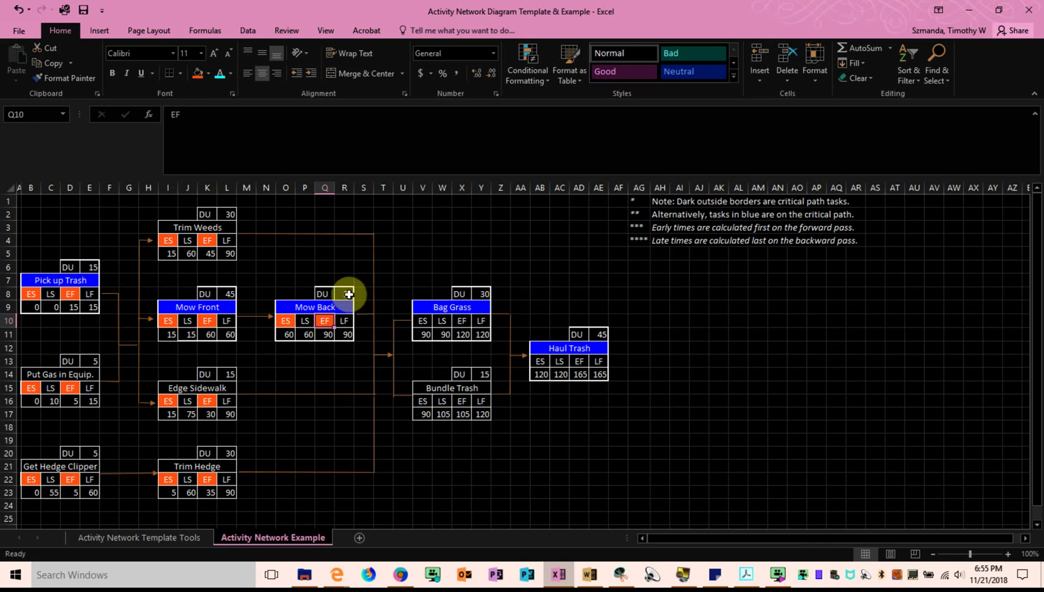
Step: Compare Bag Grass's early start formula in V11 with the early finishes of its predecessor tasks, and fill Bag Grass's ES label orange
drag(691, 540, 709, 540)
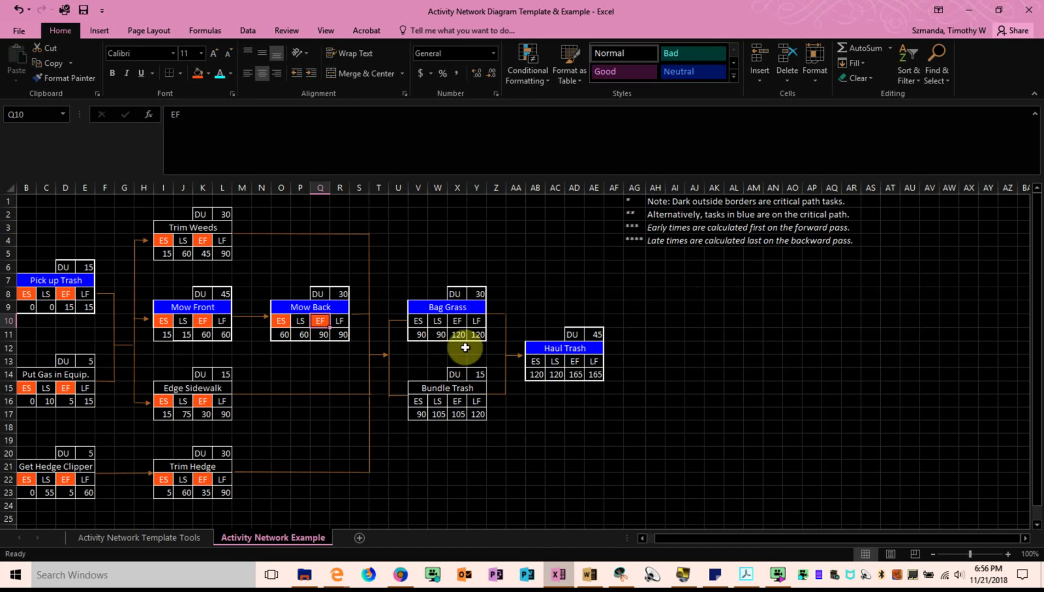
click(419, 333)
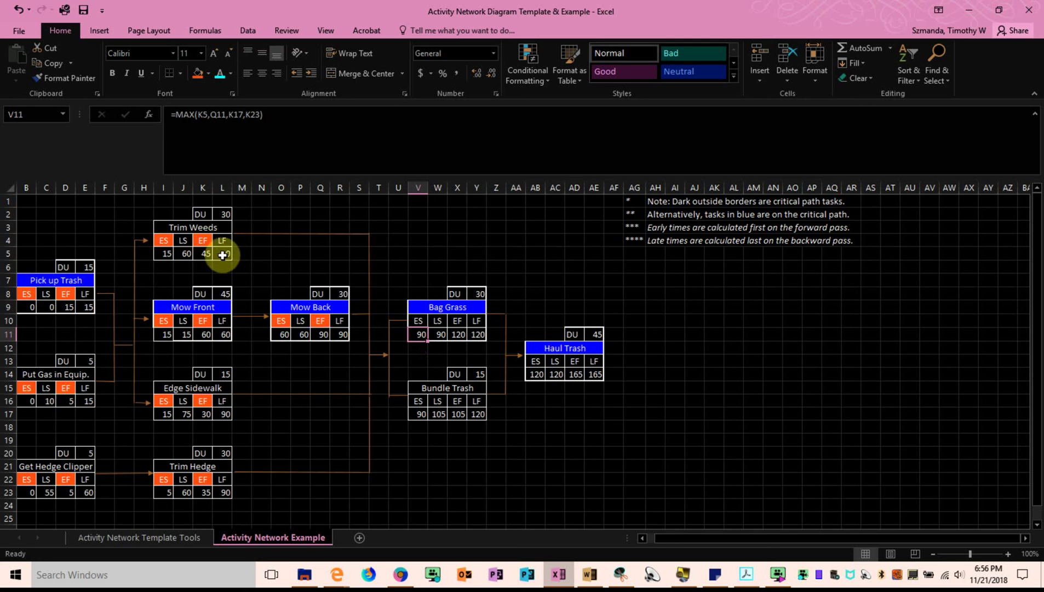
click(201, 253)
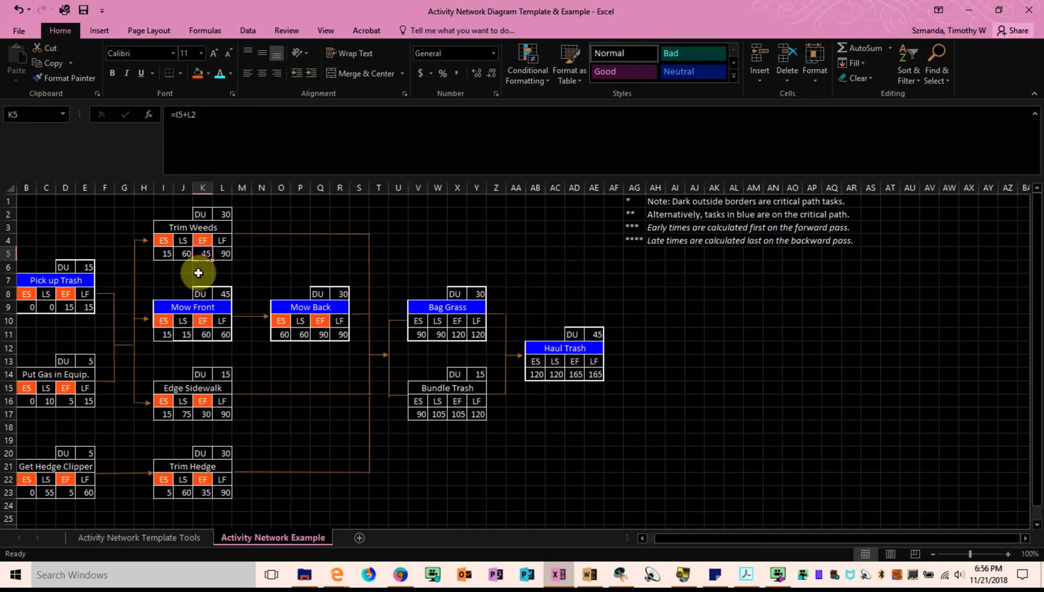
click(322, 336)
click(207, 416)
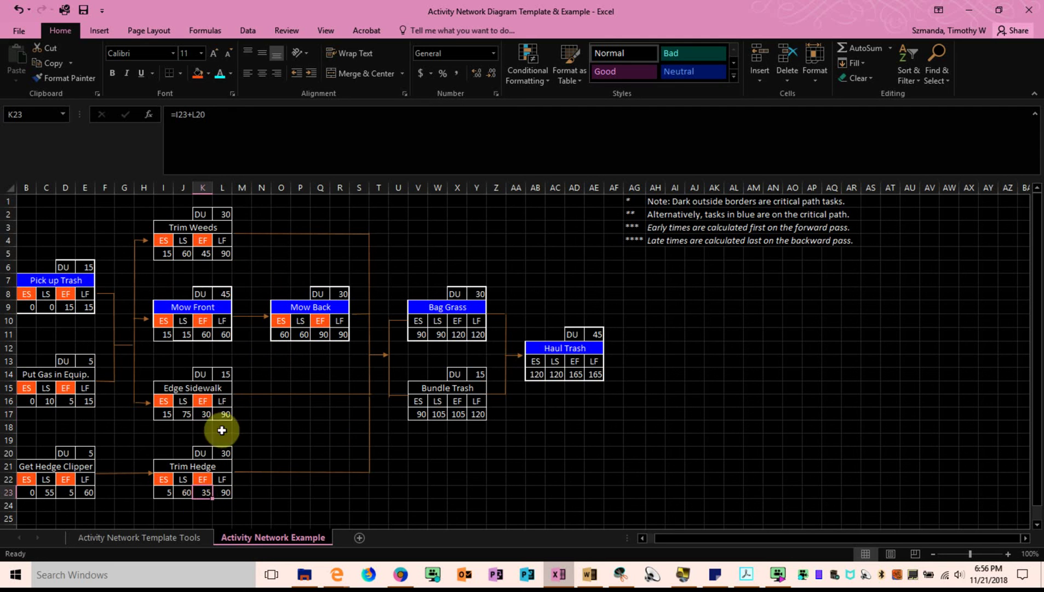
click(322, 335)
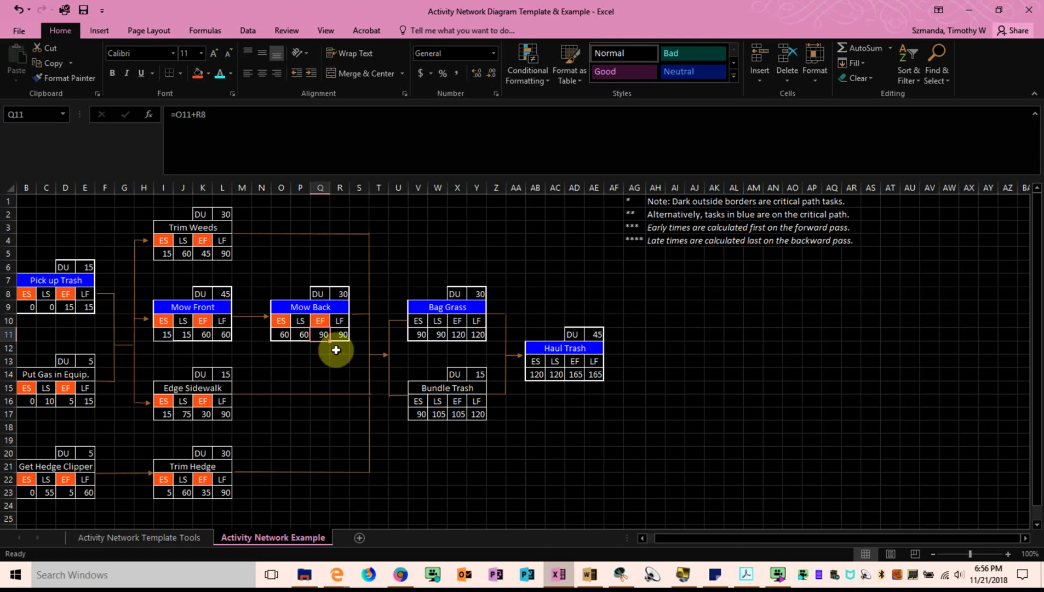
click(418, 324)
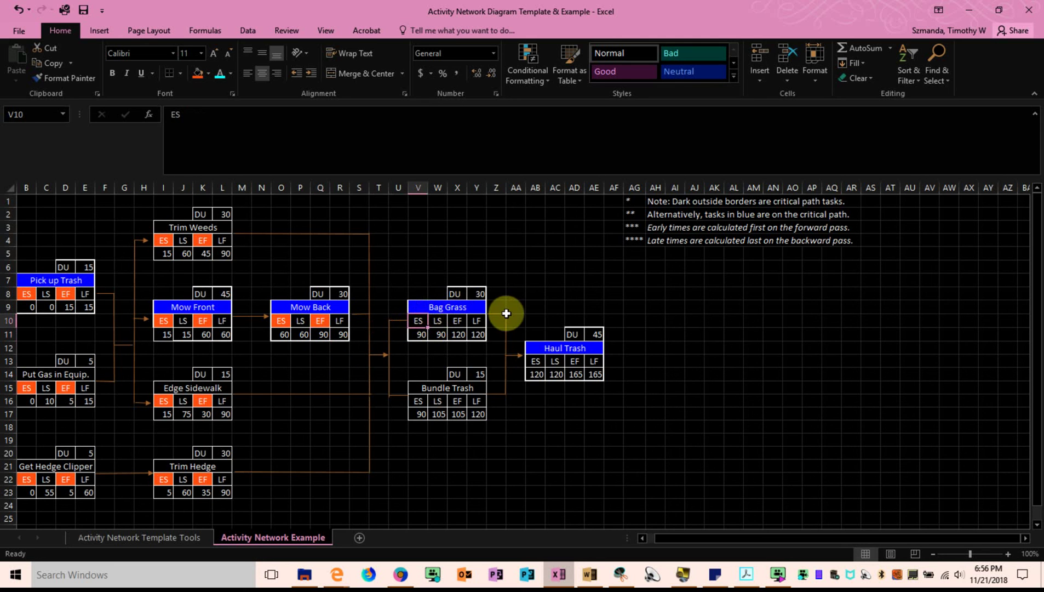
click(322, 334)
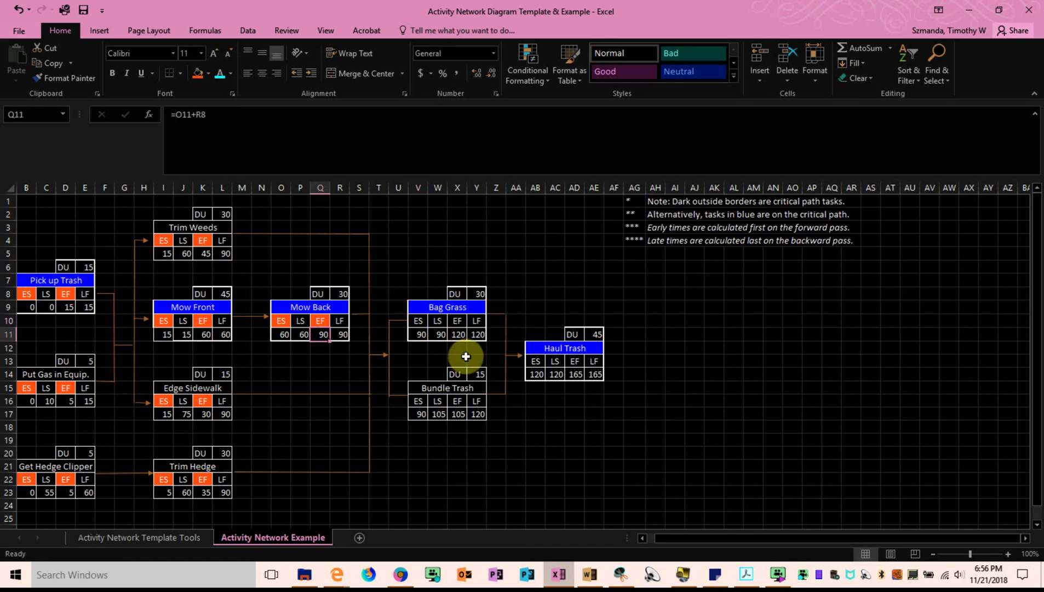
click(416, 321)
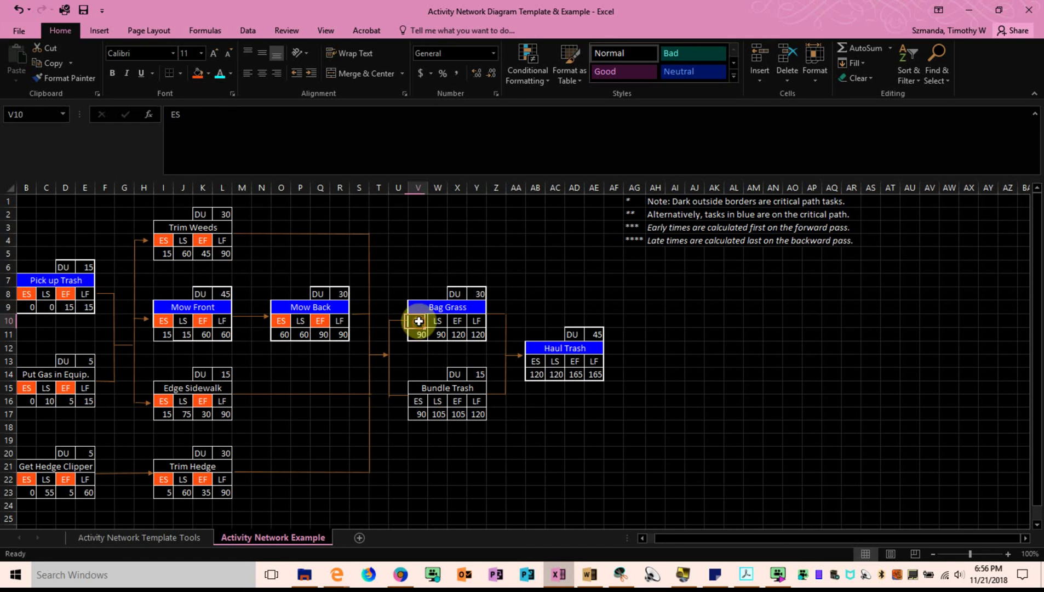
click(198, 75)
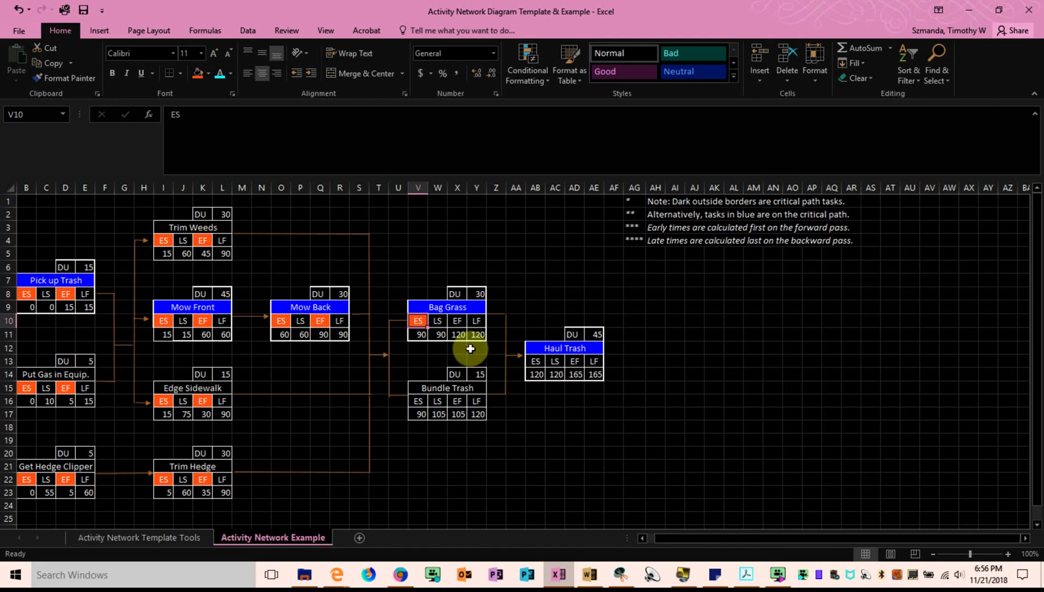
Step: Review Bag Grass's early start and duration cells, and fill the task's EF label orange
click(457, 321)
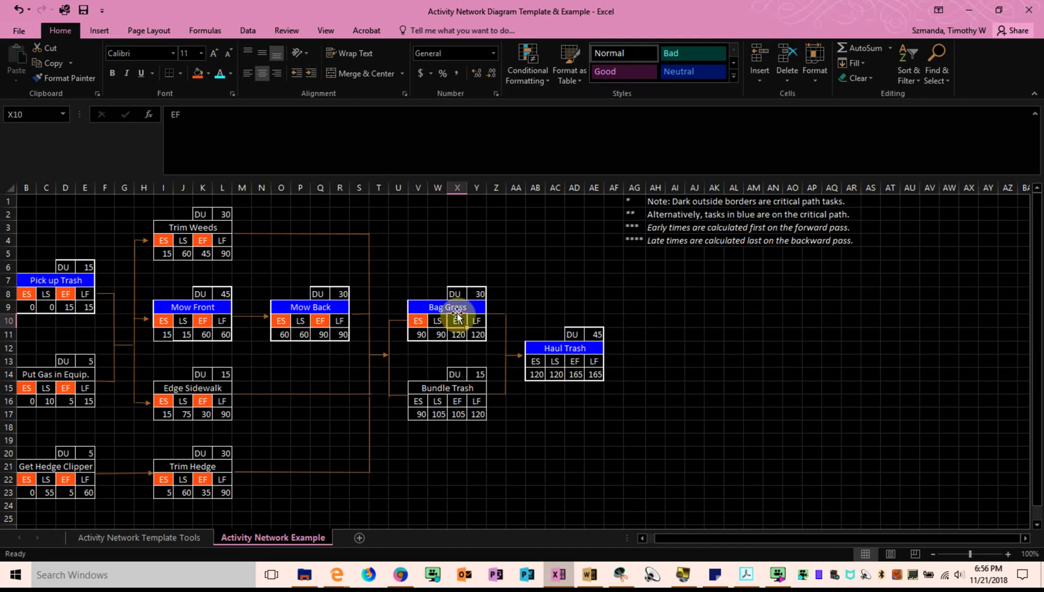
click(420, 334)
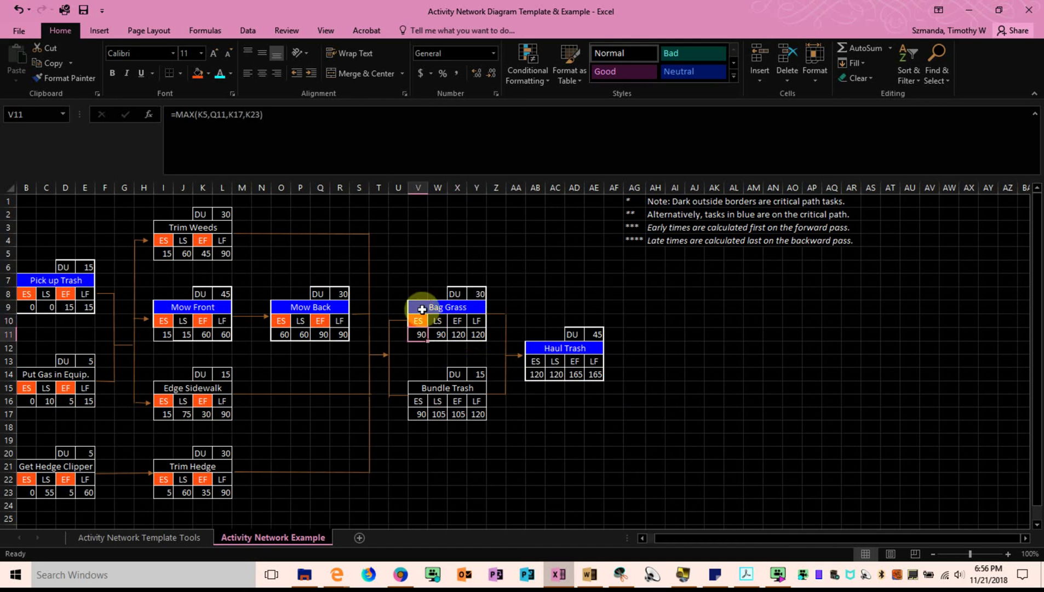
click(477, 295)
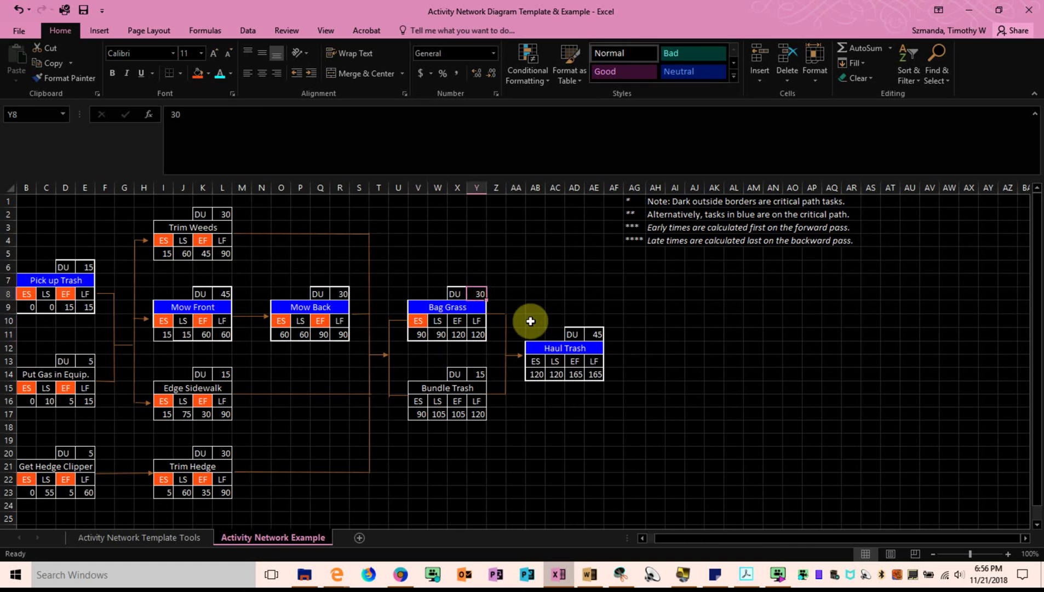
click(458, 324)
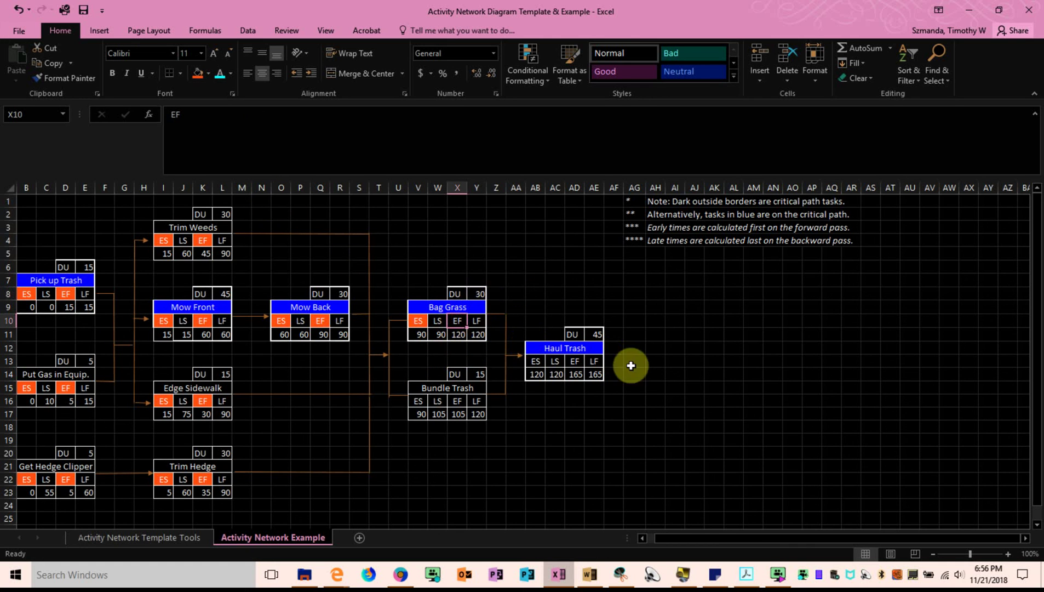
click(196, 75)
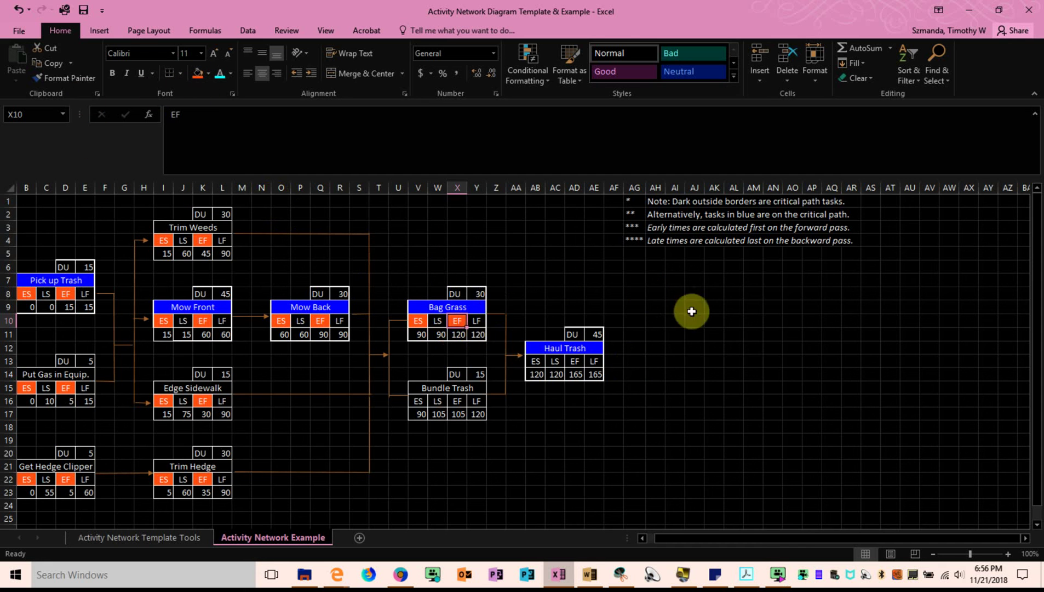
Step: Check Bundle Trash's early start formula in V17 and fill the task's ES label orange
scroll(575, 479, down, 1)
scroll(575, 478, up, 1)
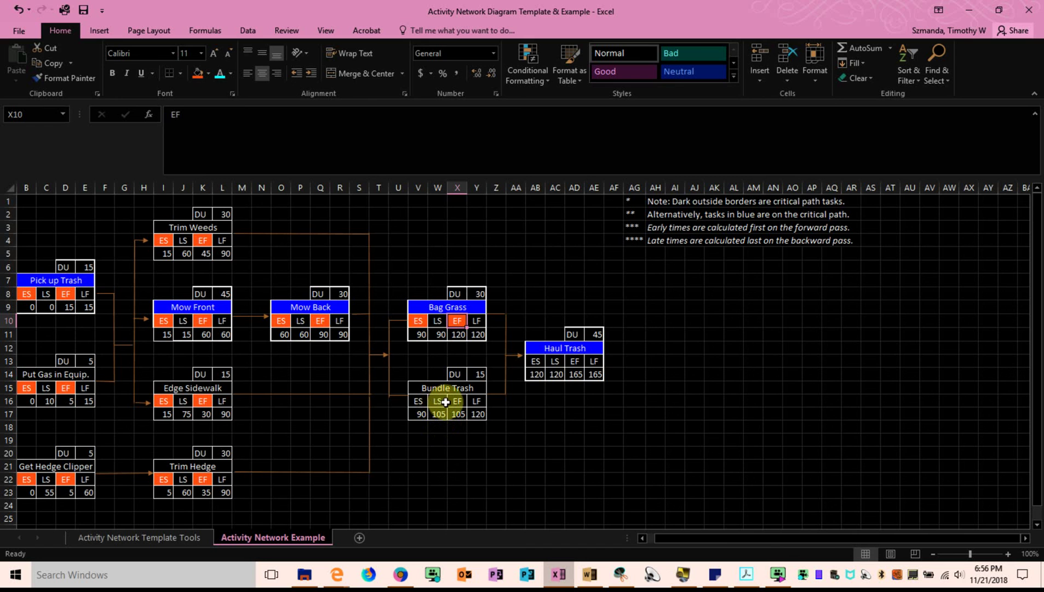
click(422, 415)
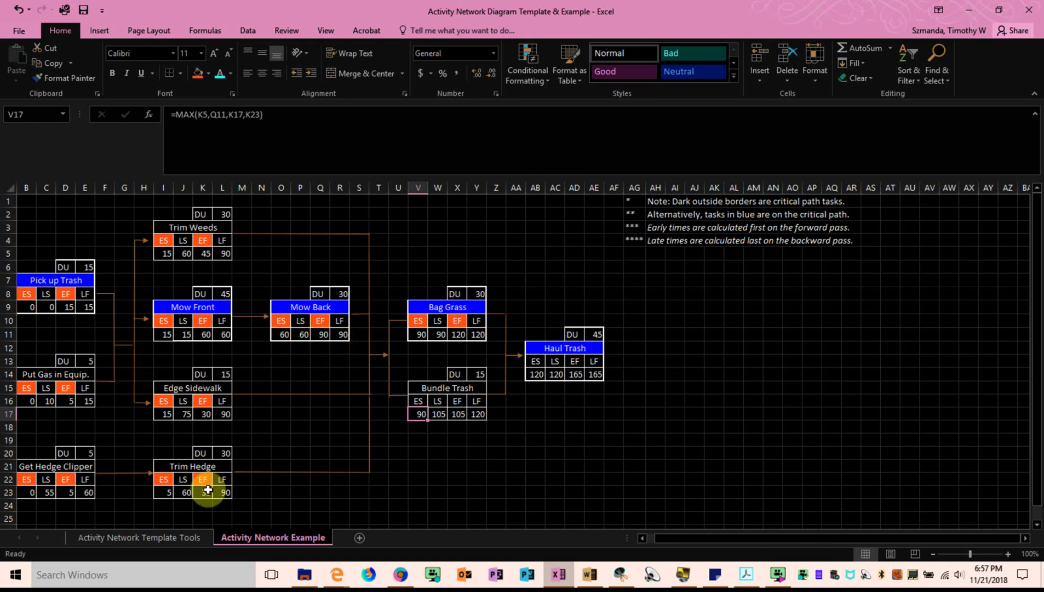
click(418, 398)
click(195, 73)
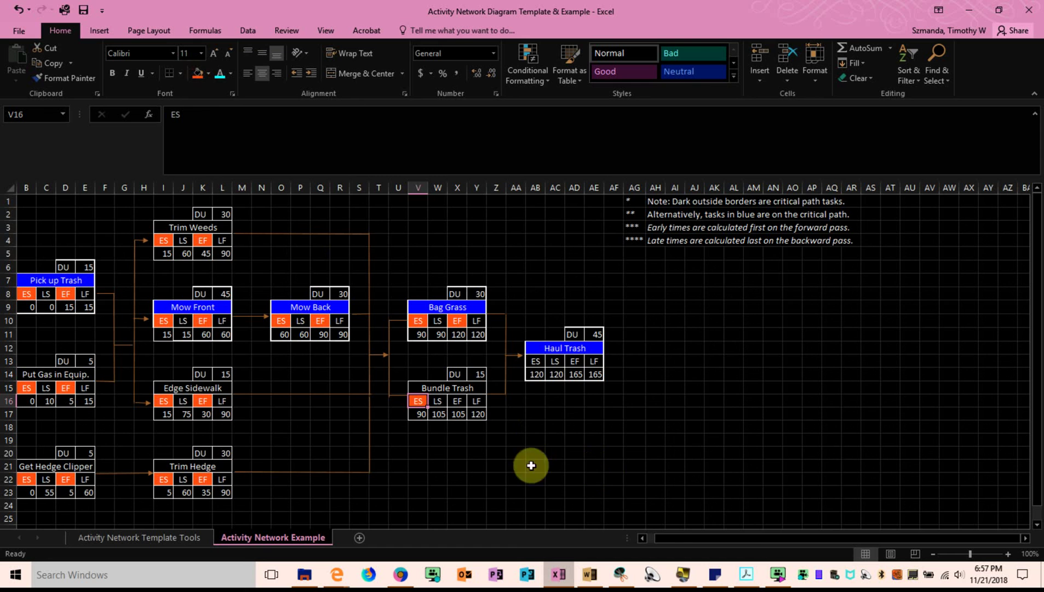
Step: Review Bundle Trash's early start and duration cells, and fill the task's EF label orange
click(414, 418)
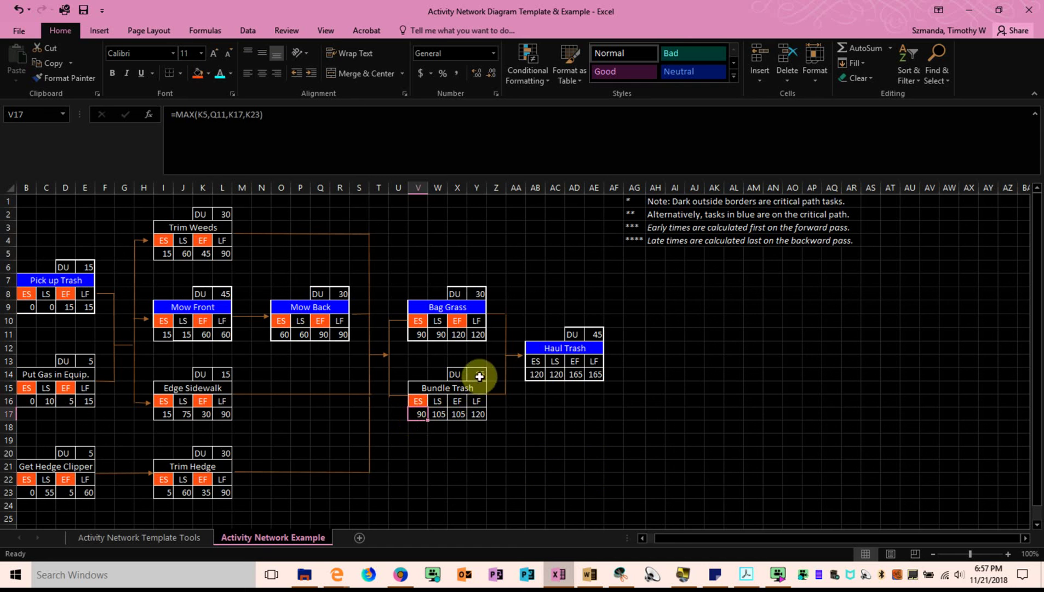
click(477, 374)
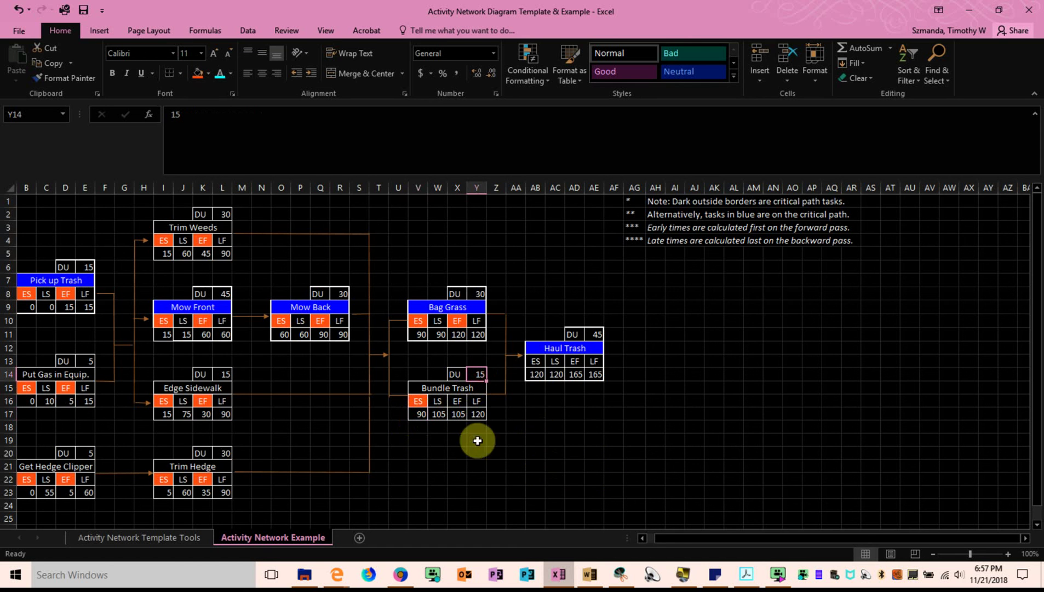
click(456, 401)
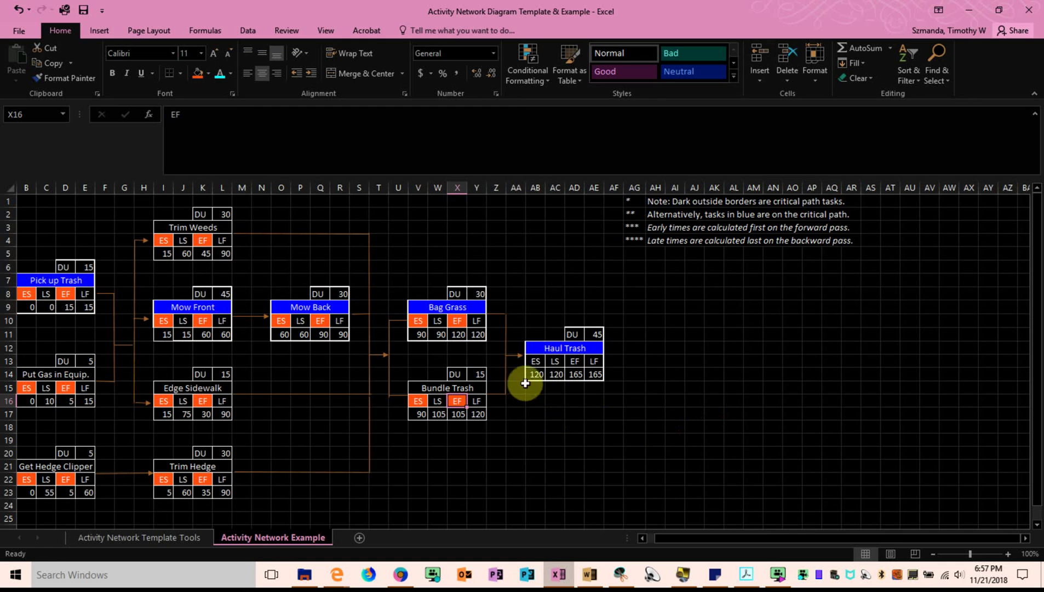
Step: Compare Haul Trash's early start formula in AB14 with the early finishes of Bag Grass and Bundle Trash, and fill Haul Trash's ES label orange
click(534, 362)
click(540, 376)
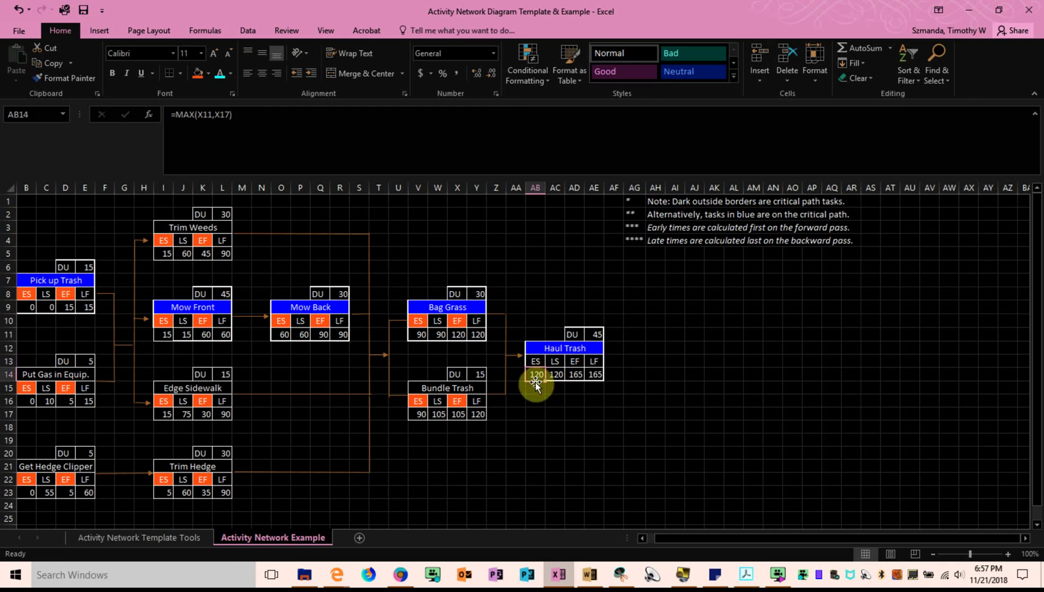
click(461, 334)
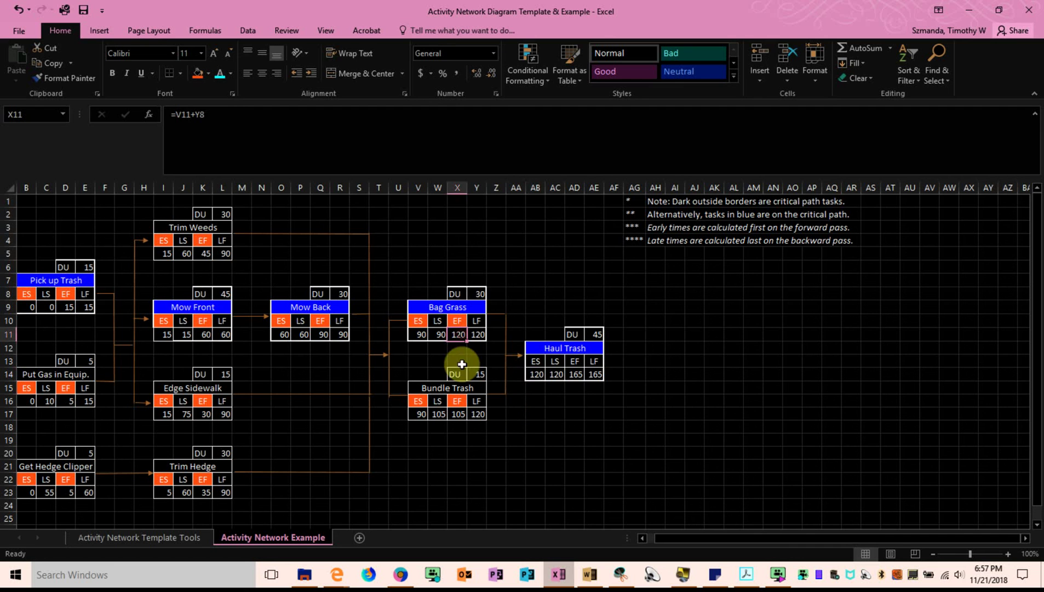
click(454, 419)
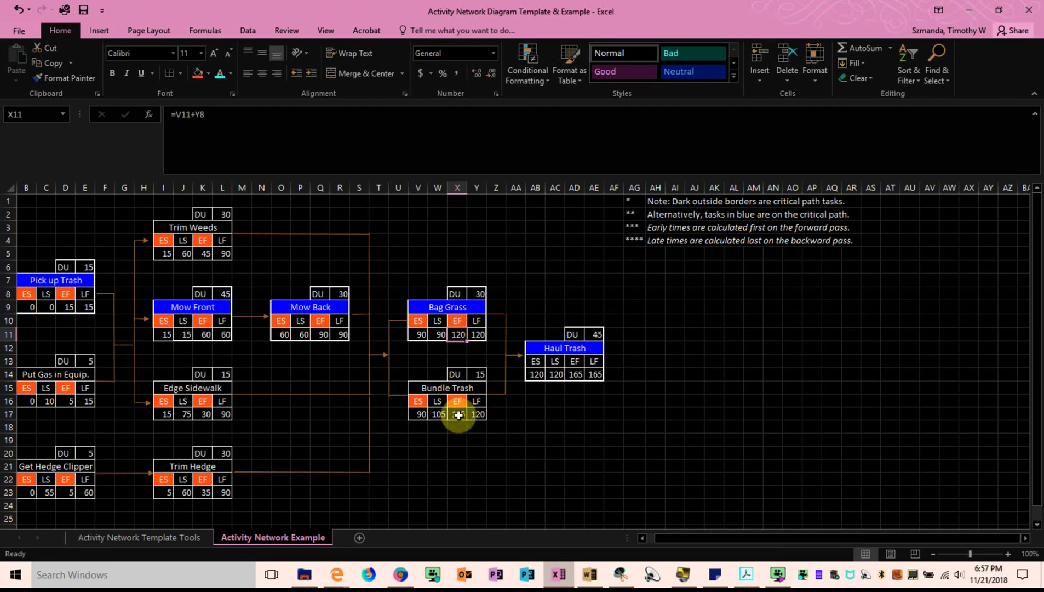
click(537, 374)
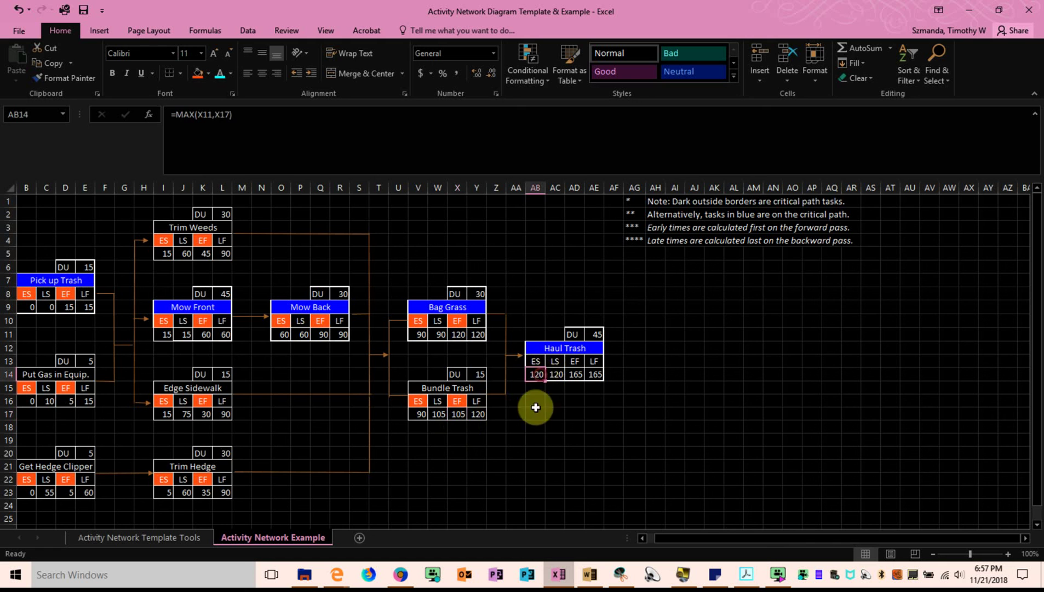
click(535, 361)
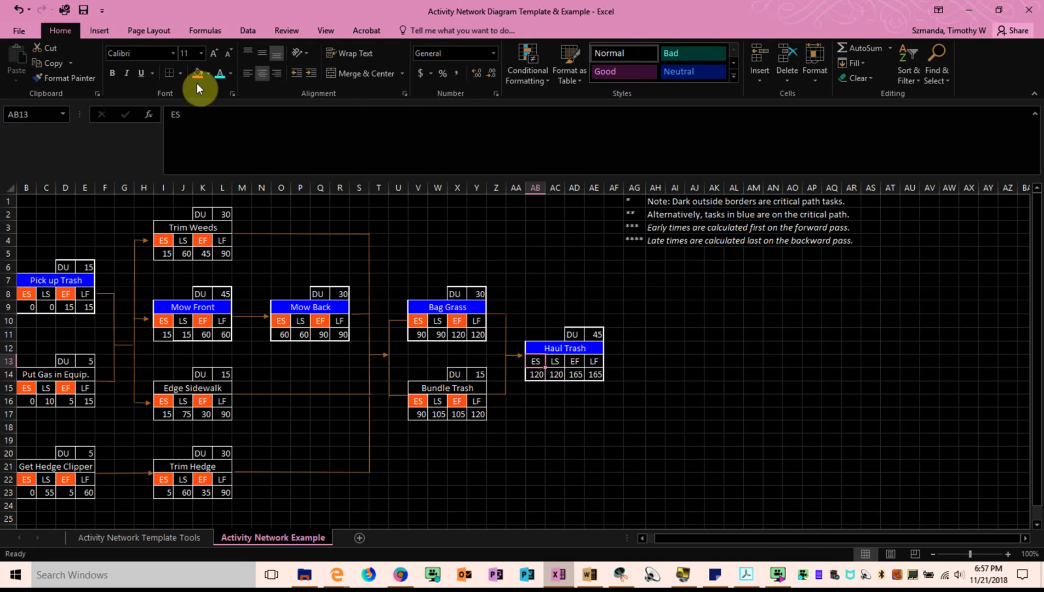
Step: Review Haul Trash's early start and duration cells, and fill the task's EF label orange
click(535, 375)
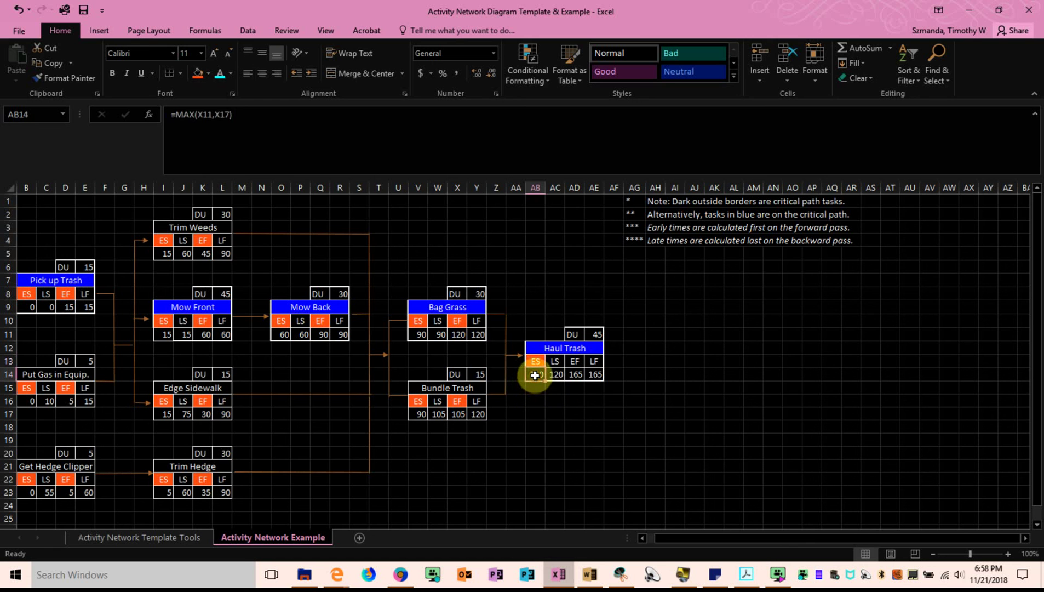
click(600, 335)
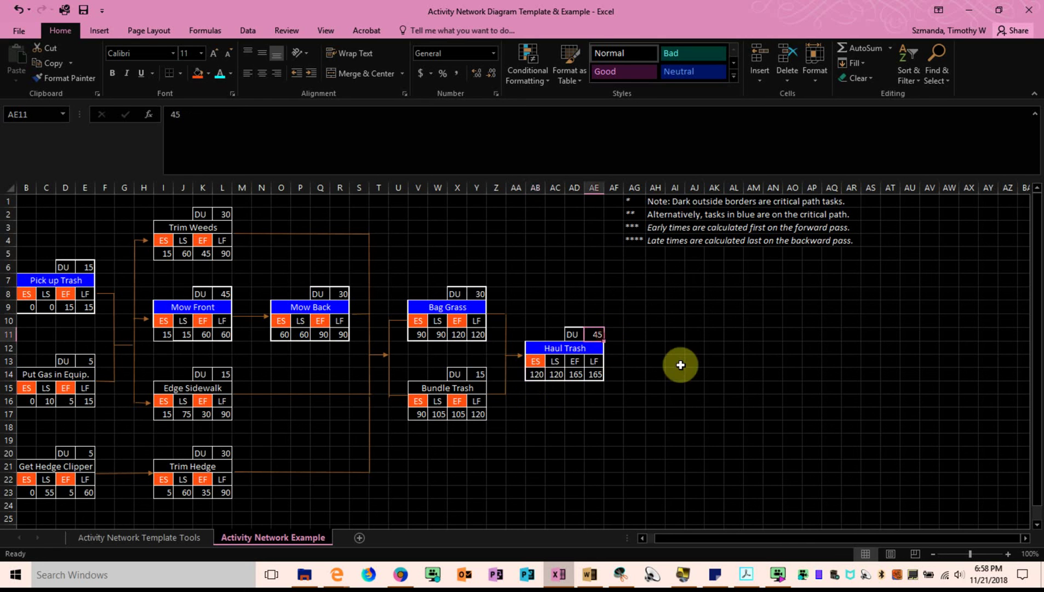
click(574, 361)
click(200, 77)
click(761, 393)
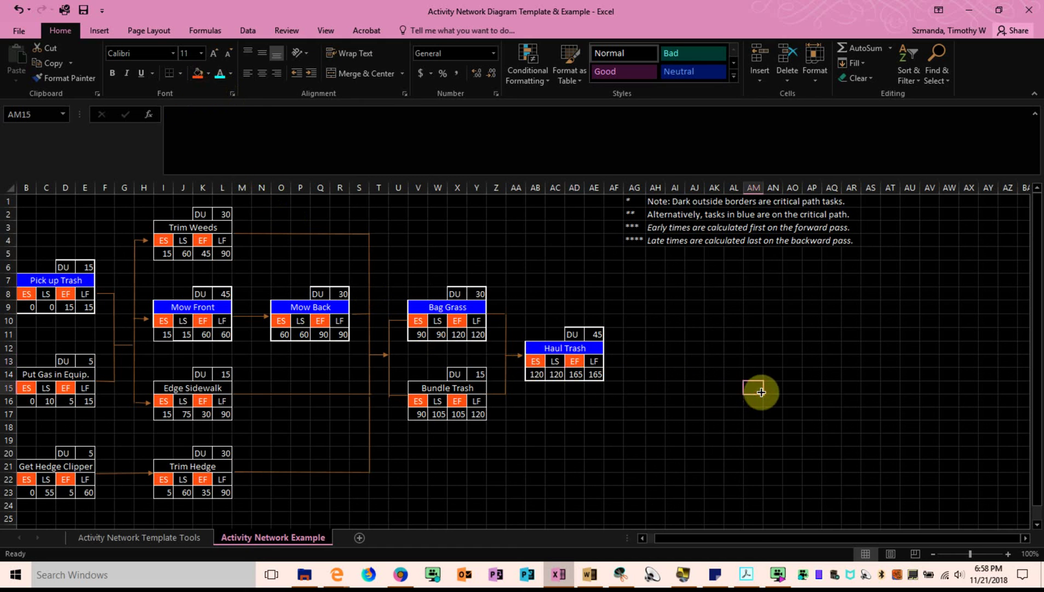